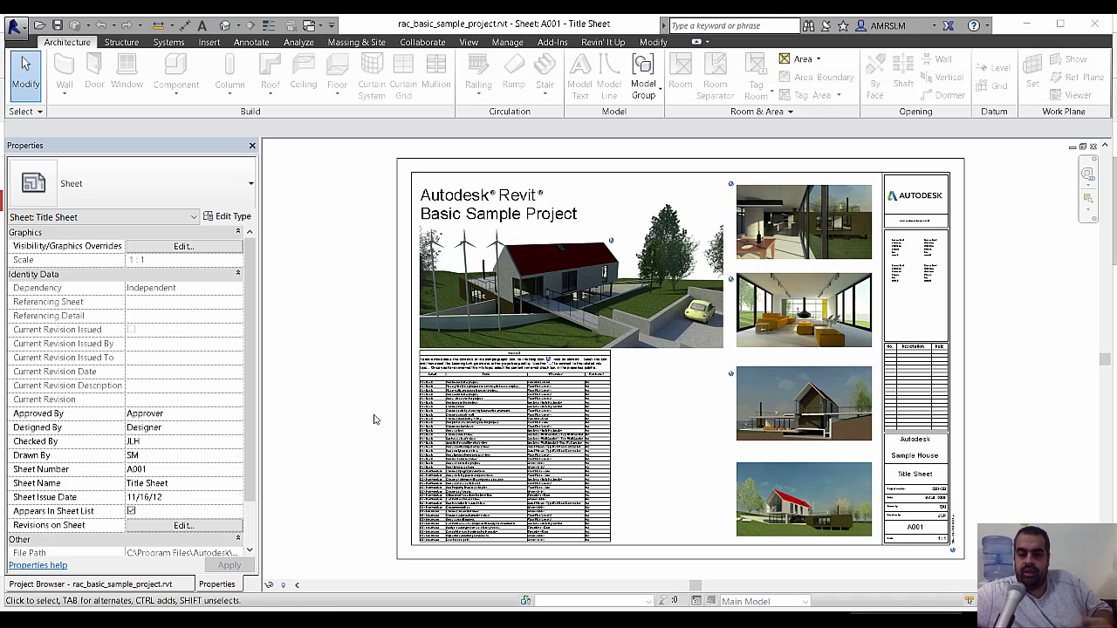
Focus Revit, show the Project Browser beside the A001 title sheet, and maximize the window.
click(379, 353)
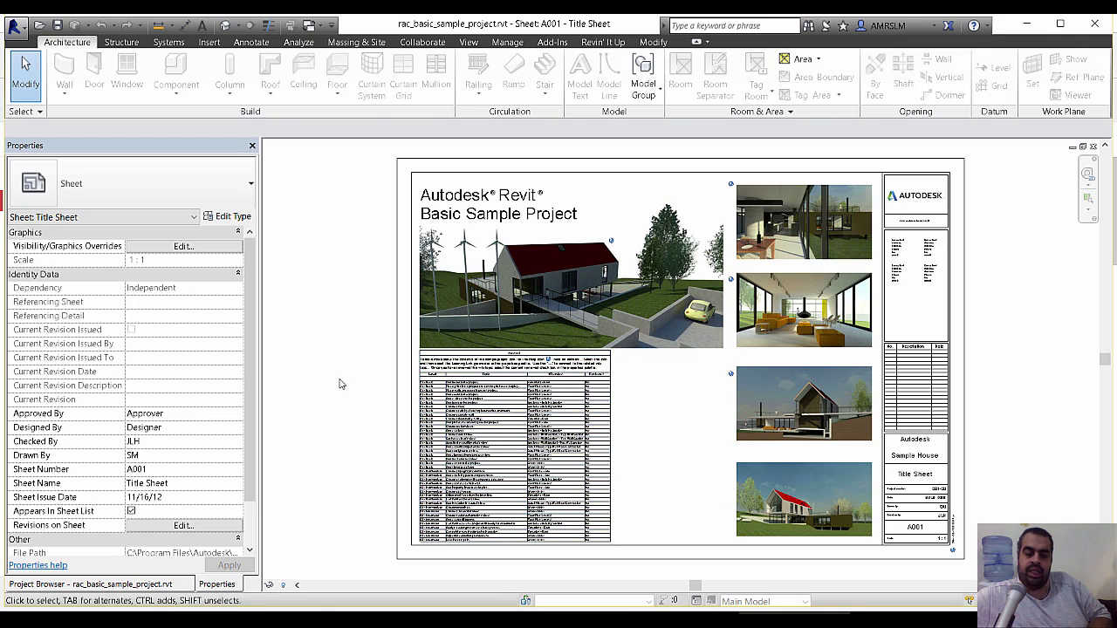
click(174, 583)
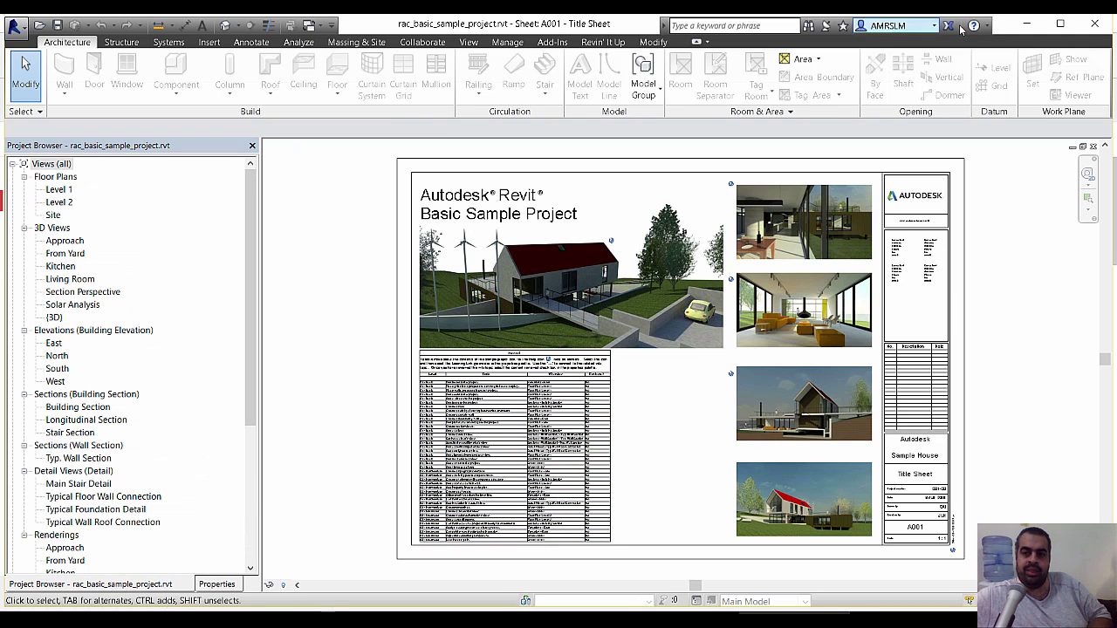
click(1060, 26)
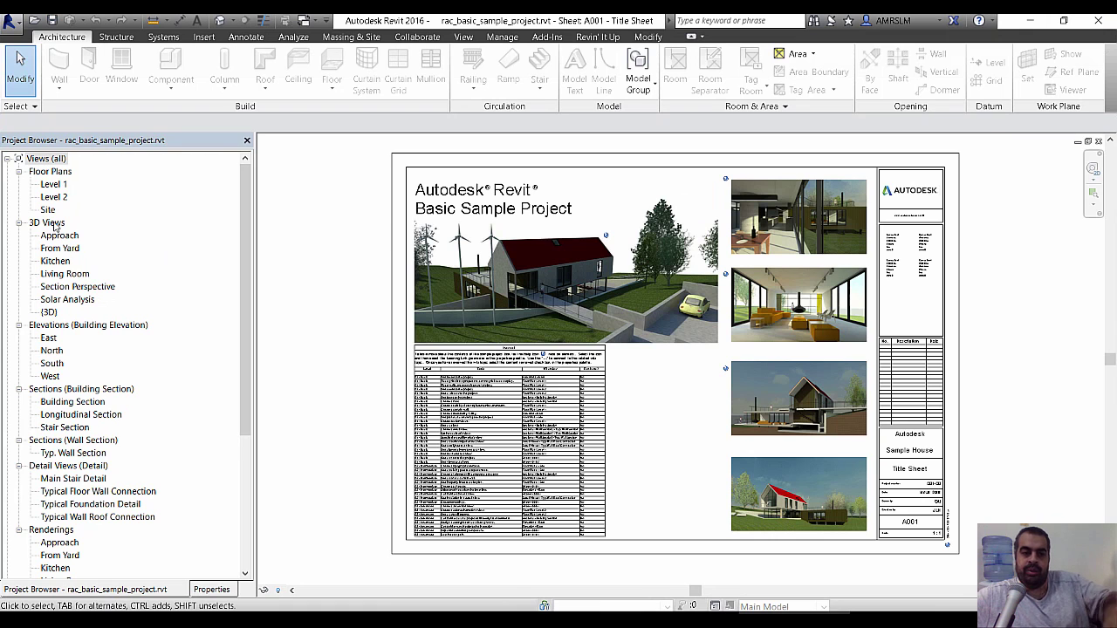
Open Floor Plans > Level 1 and zoom in around gridlines A–C.
click(52, 183)
double_click(52, 183)
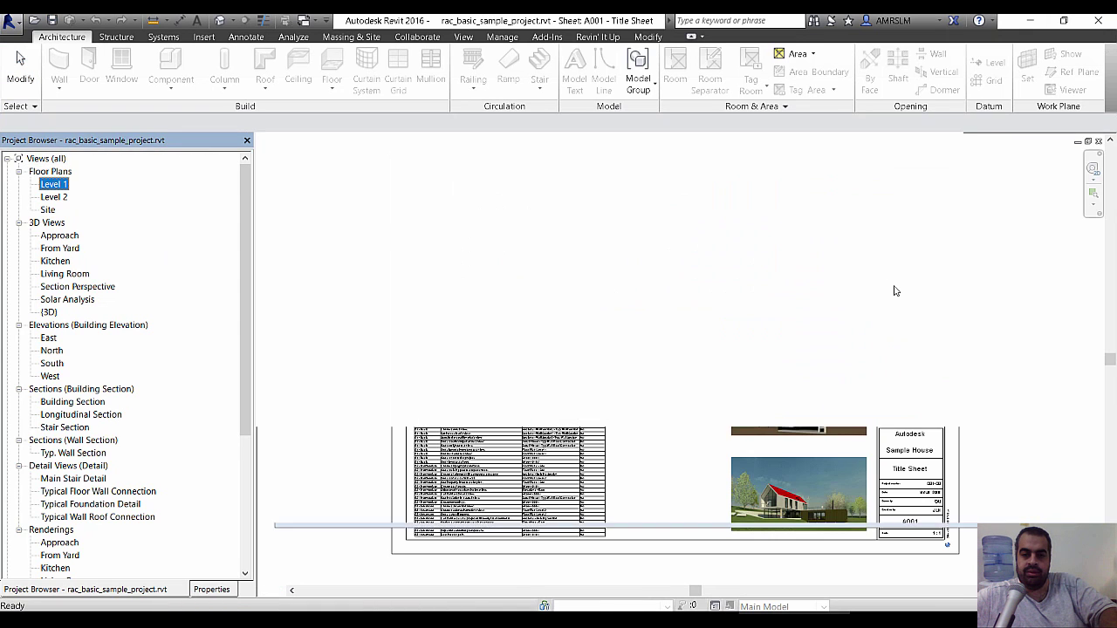
scroll(642, 399, up, 2)
scroll(559, 207, up, 3)
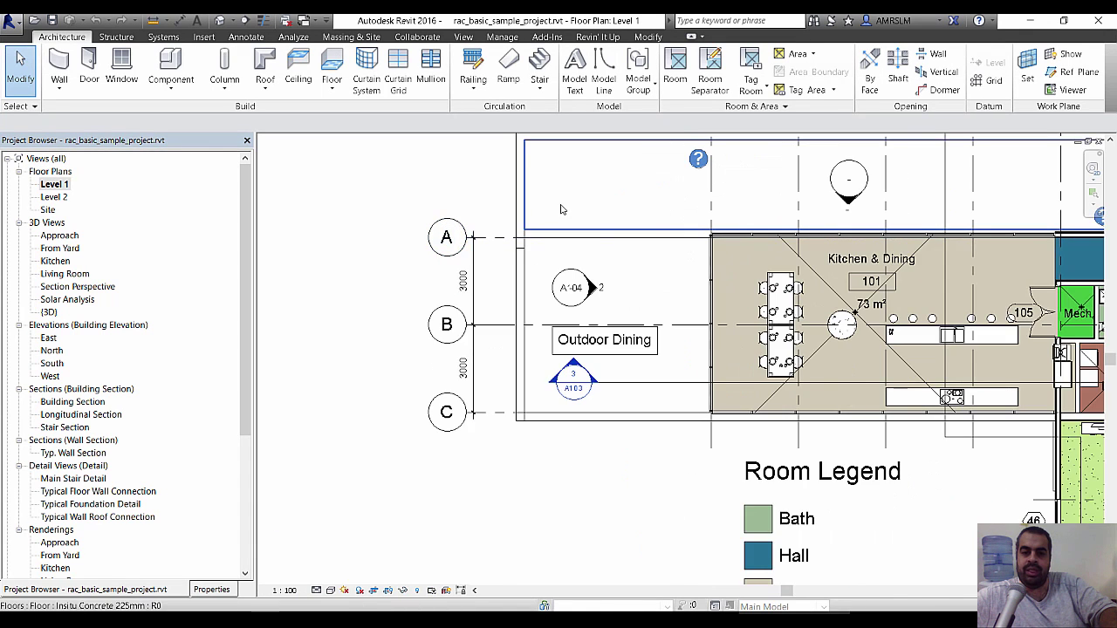
scroll(512, 301, up, 2)
scroll(439, 242, up, 2)
scroll(439, 241, down, 1)
scroll(428, 291, down, 2)
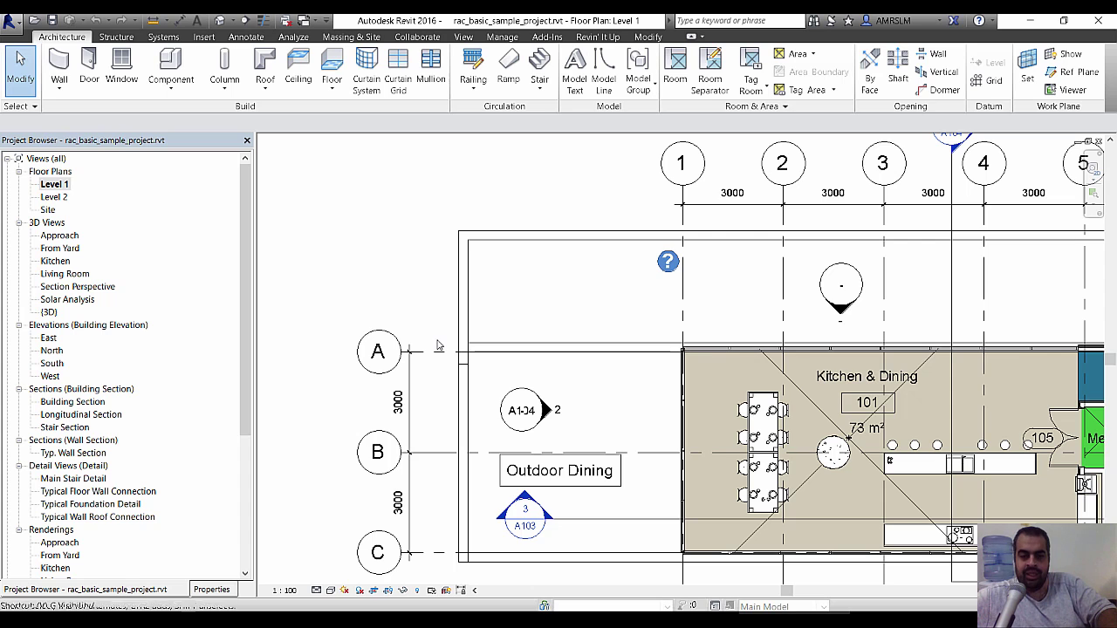
In Visibility/Graphics (VG), include Architecture in the filter list and uncheck Walls under Model Categories.
key(v)
key(g)
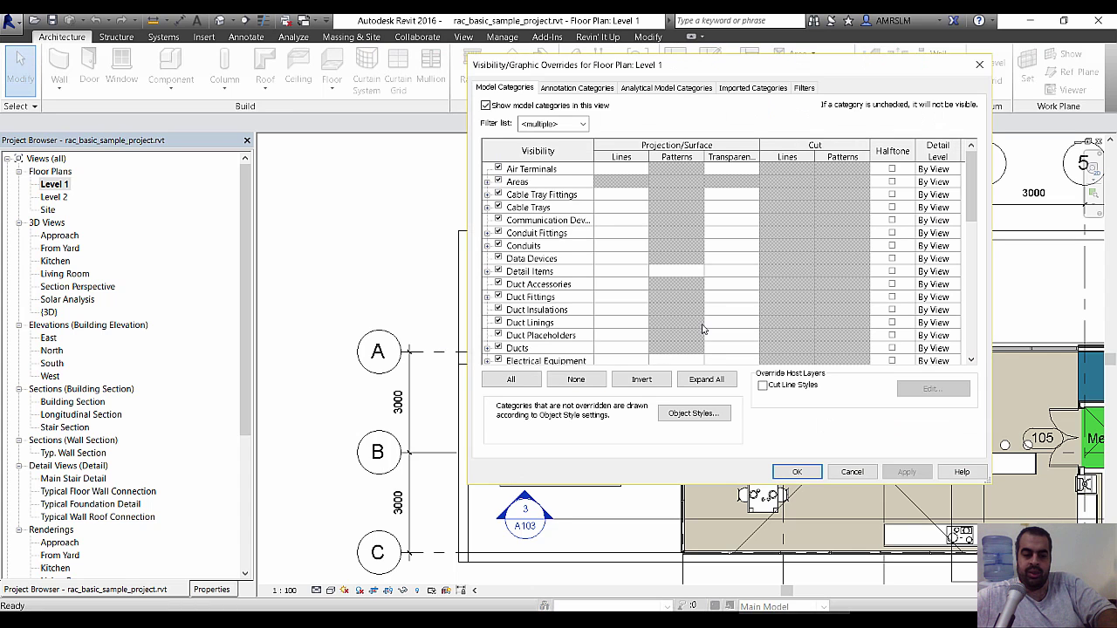
scroll(703, 330, down, 5)
click(704, 333)
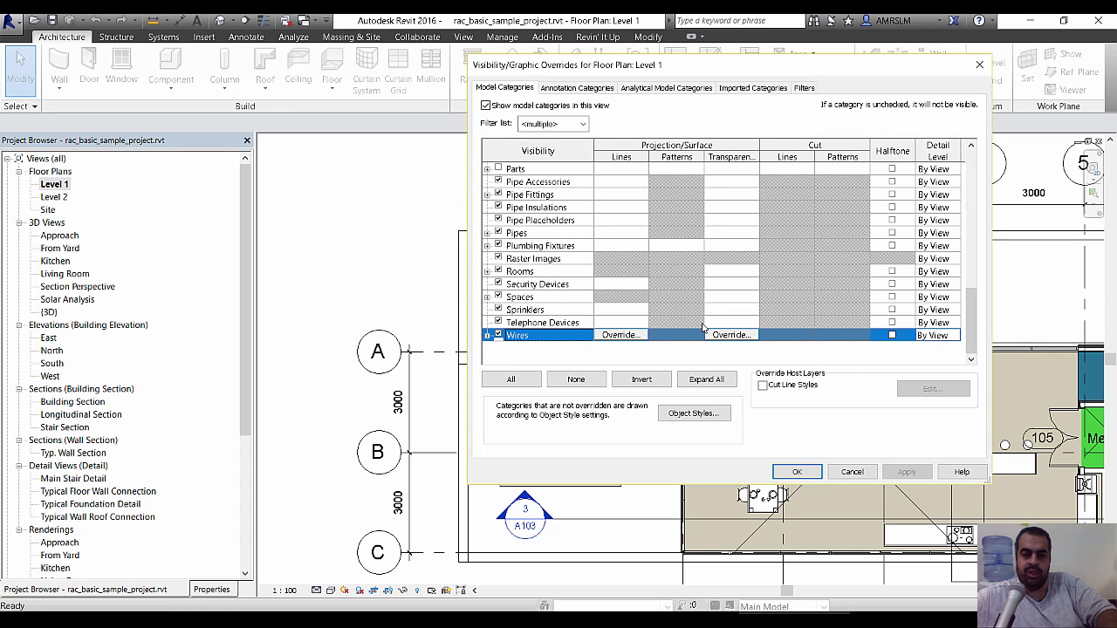
click(523, 126)
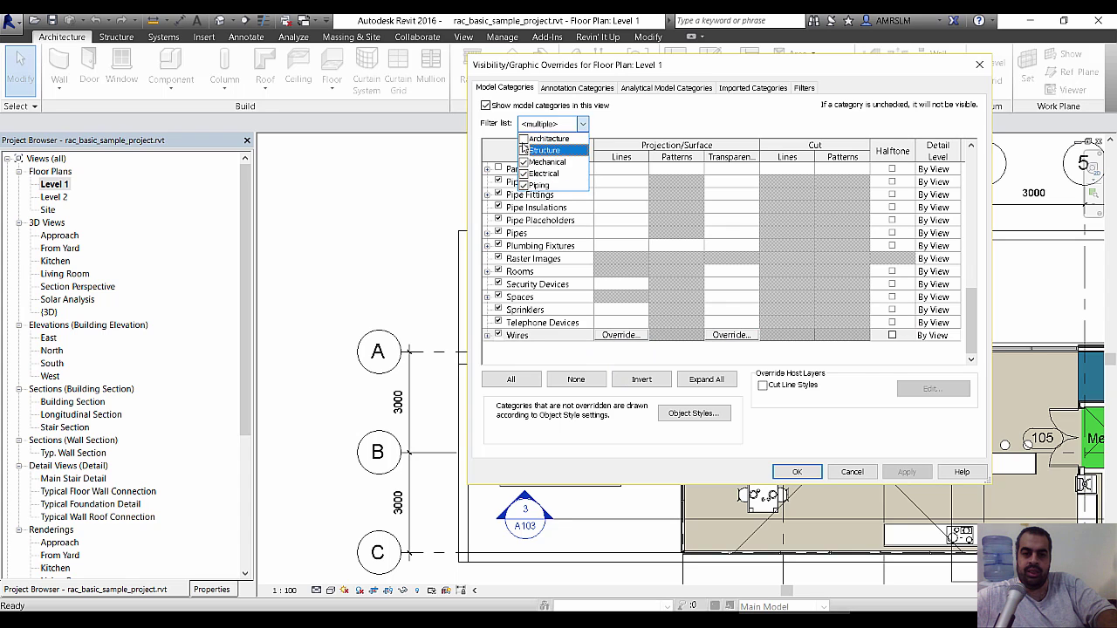
click(524, 138)
click(545, 297)
key(w)
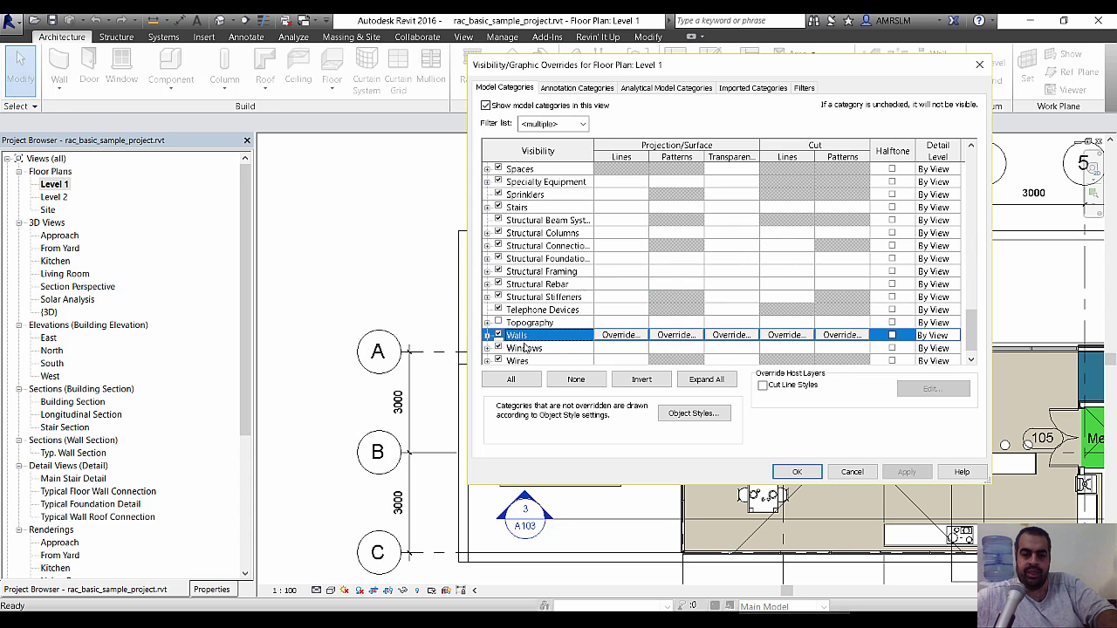
click(497, 335)
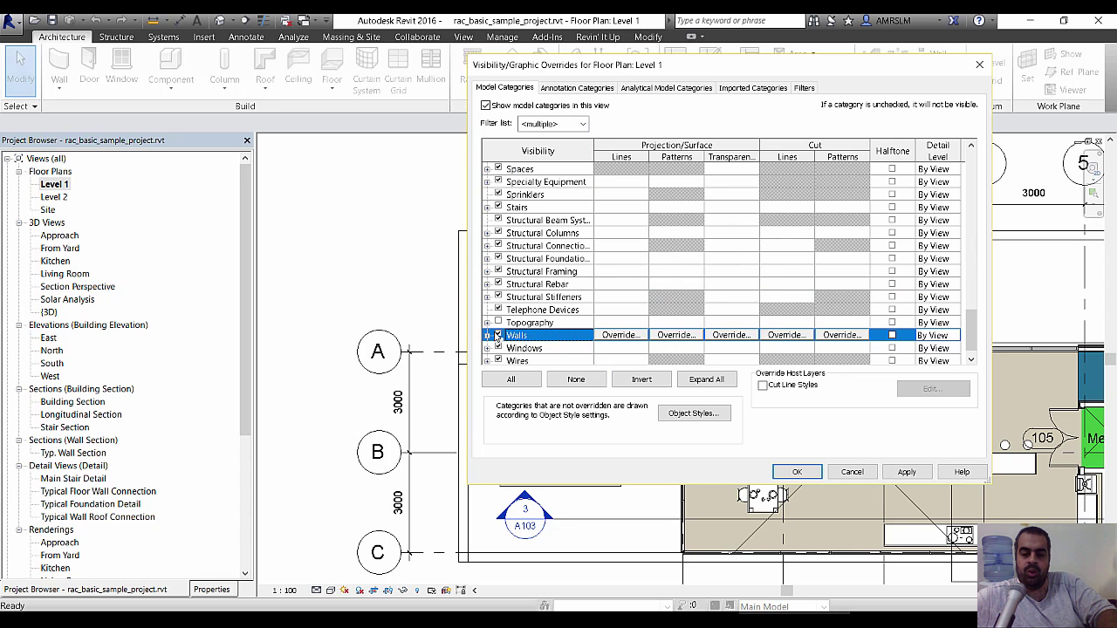
click(798, 473)
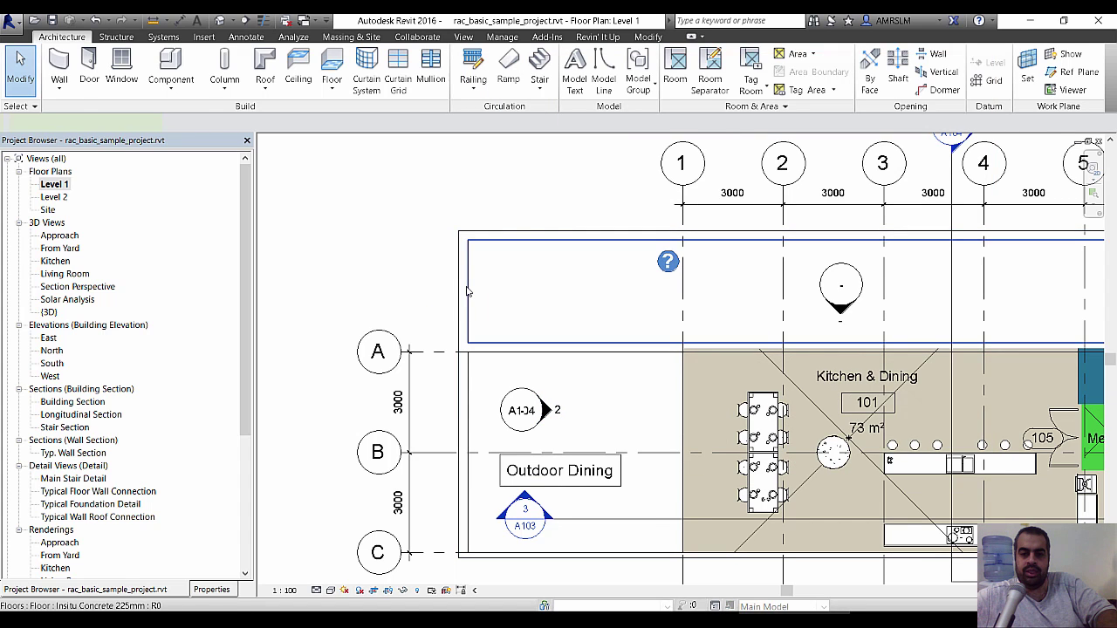
Select the floor slab and the pad beneath it to inspect their properties.
click(467, 291)
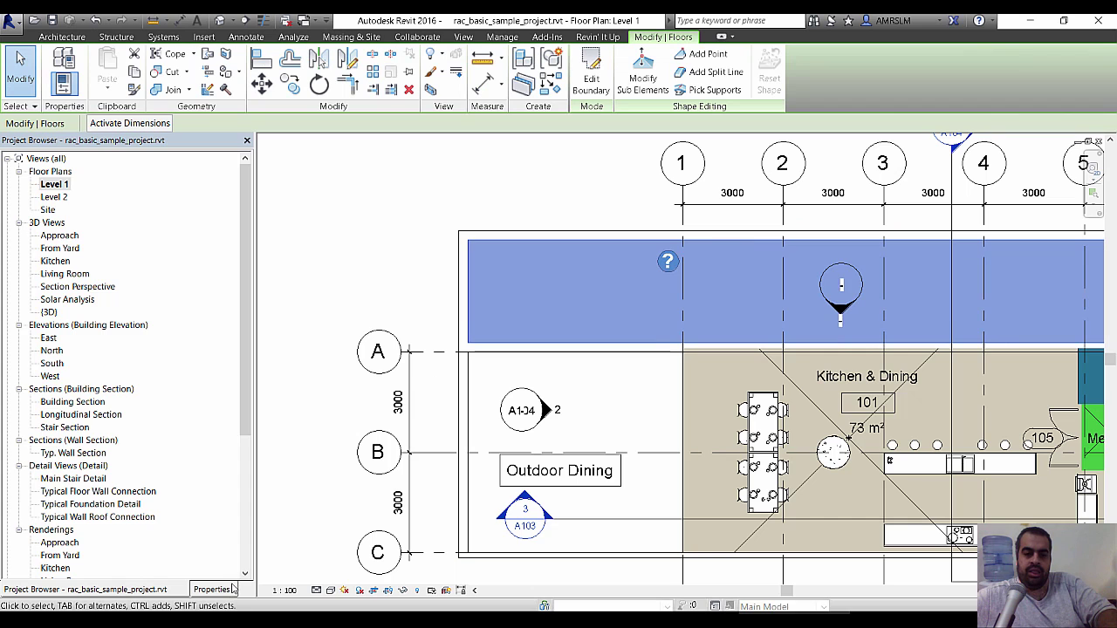
click(212, 589)
click(511, 203)
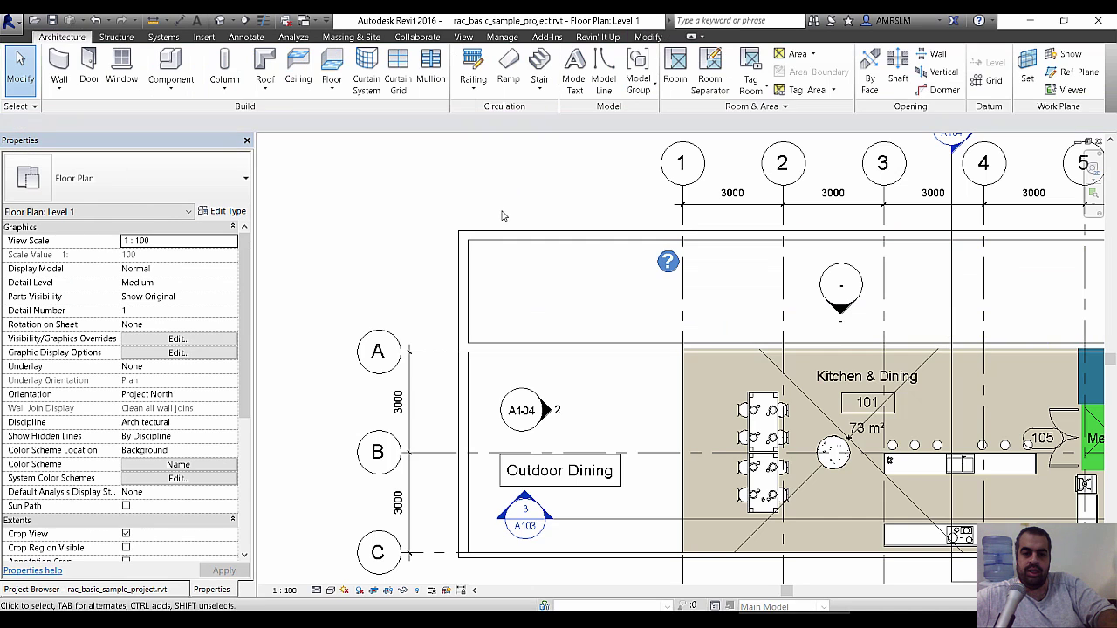
click(506, 230)
click(333, 195)
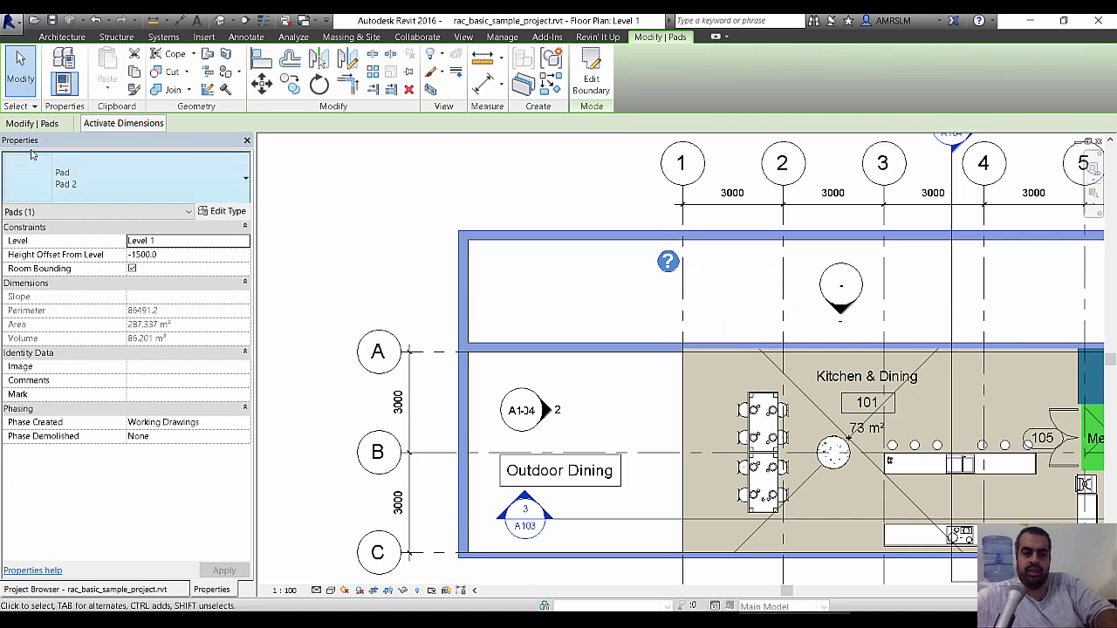
scroll(399, 250, down, 3)
middle_drag(720, 353, 988, 421)
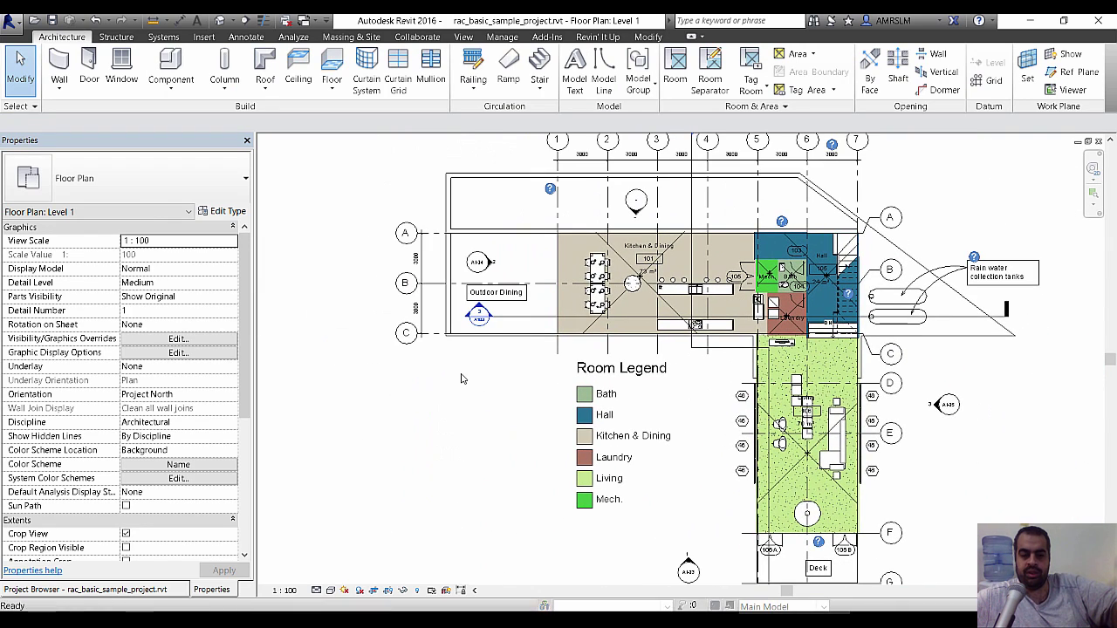
Uncheck Floors in Visibility/Graphics (VG), confirm, and zoom out to the whole plan.
key(v)
key(g)
scroll(542, 319, down, 2)
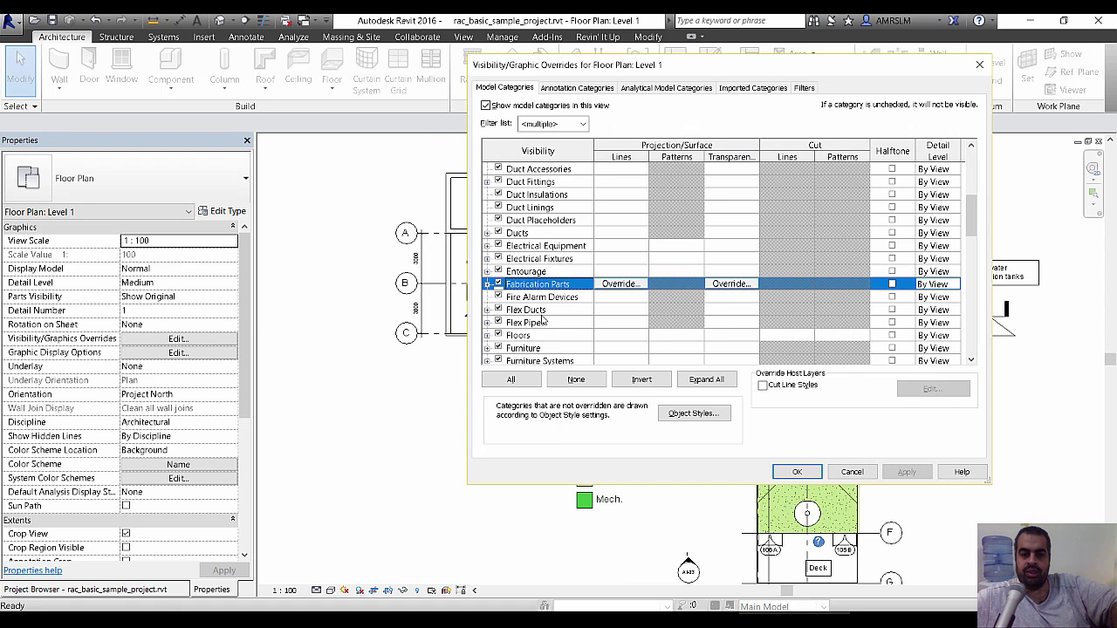
scroll(533, 332, down, 2)
click(515, 311)
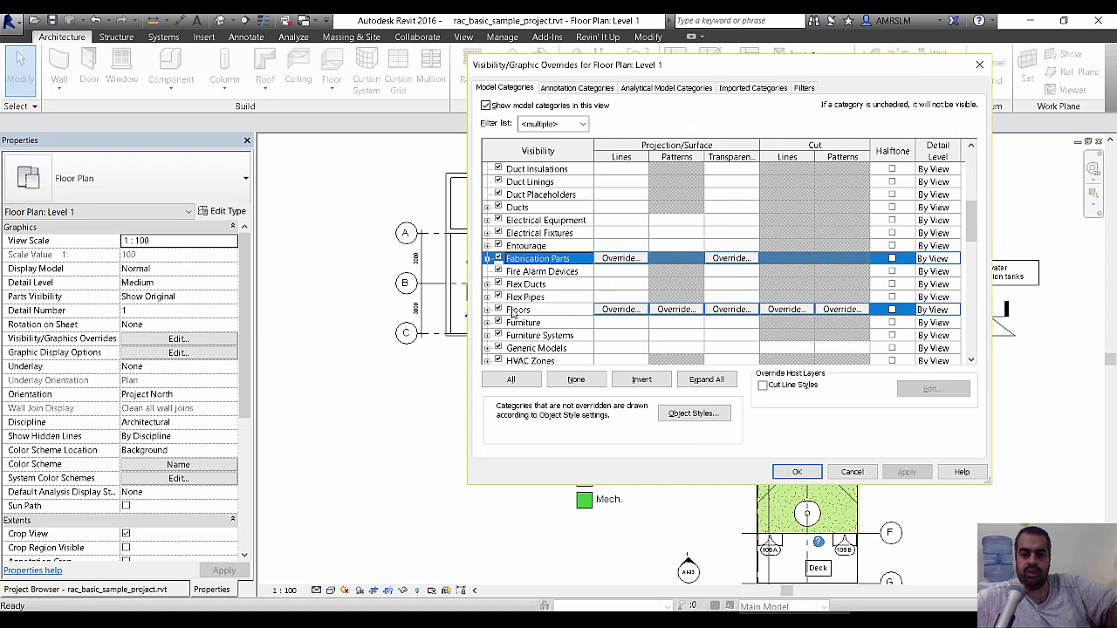
click(785, 472)
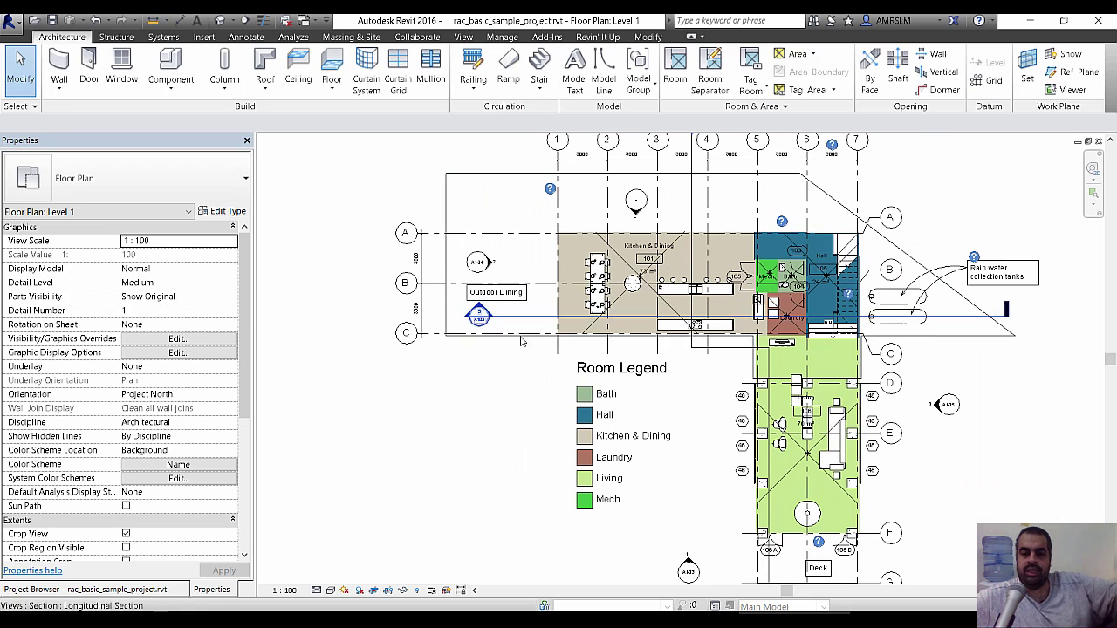
scroll(517, 373, down, 1)
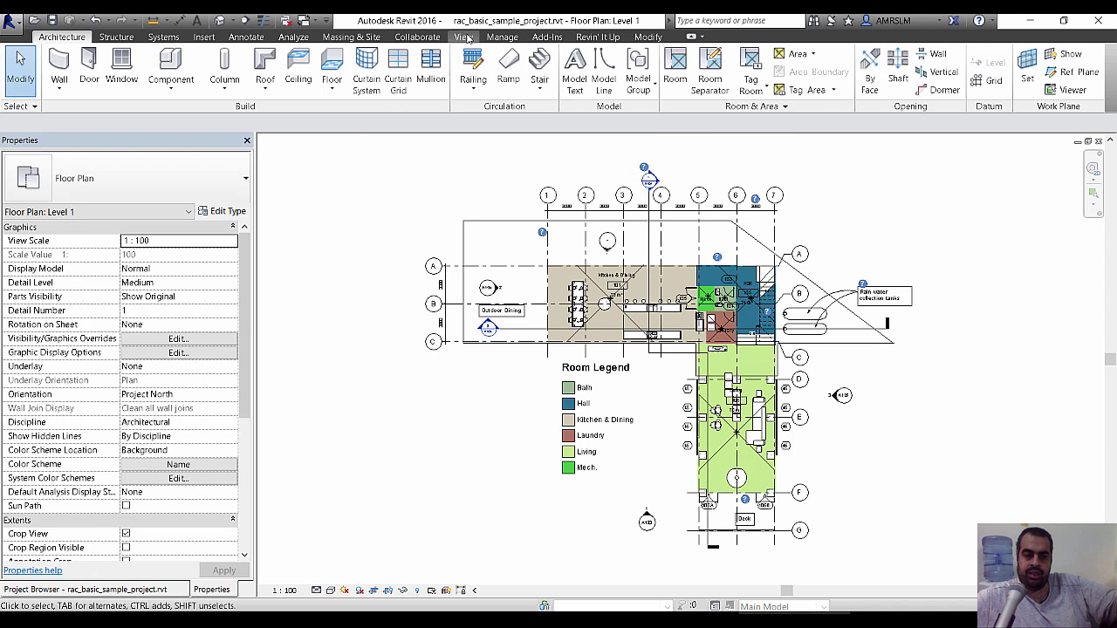
Review the model categories in Object Styles, close it, then briefly open and dismiss Visibility/Graphics.
click(465, 38)
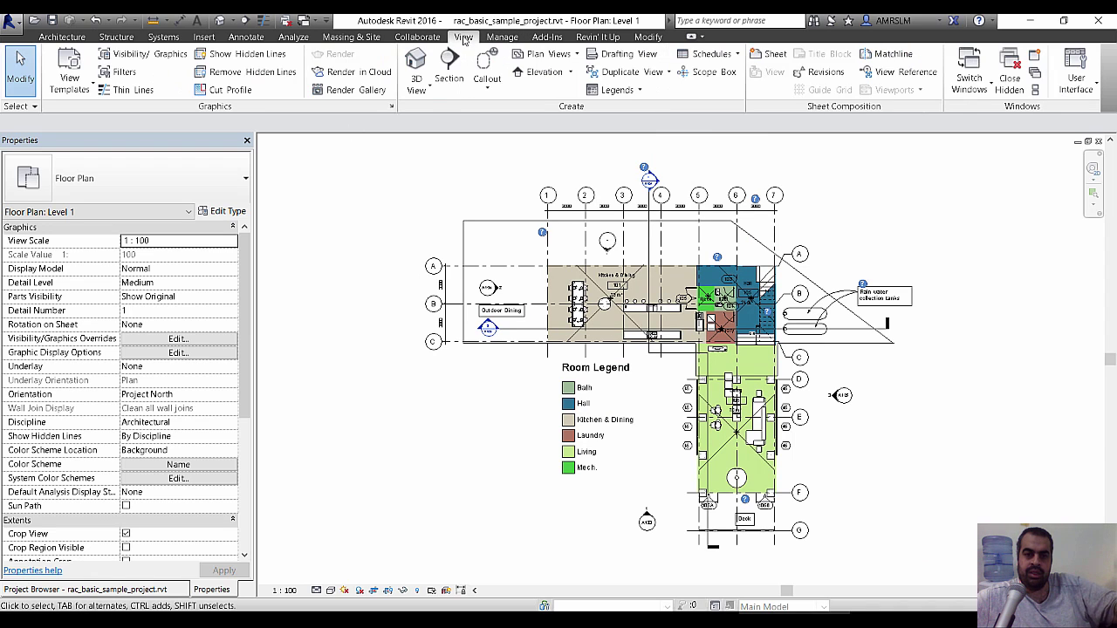
click(510, 39)
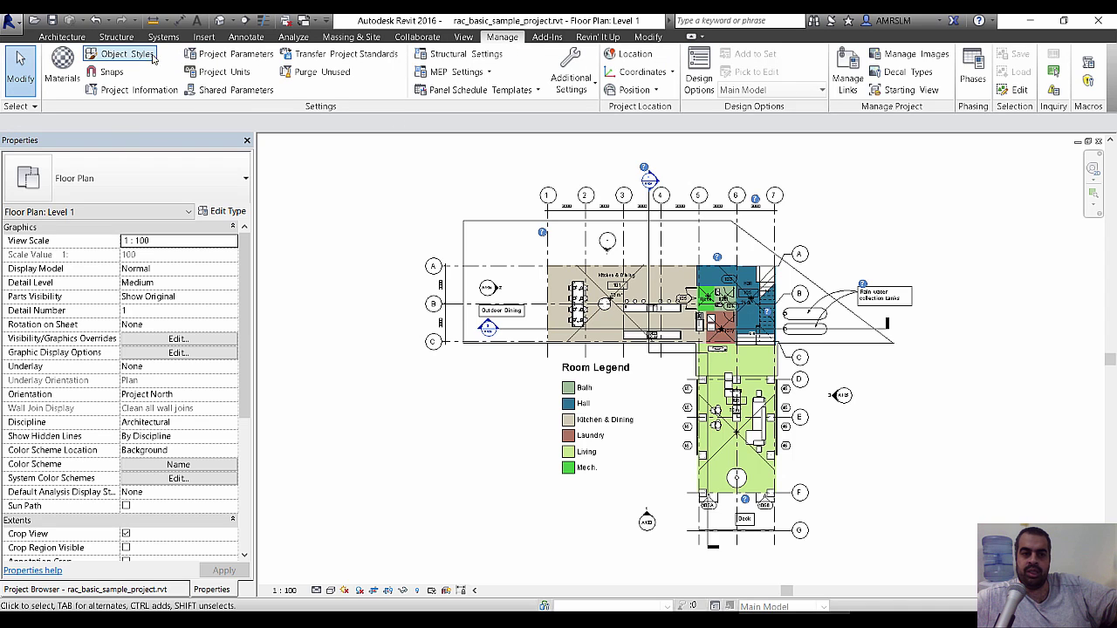
click(122, 54)
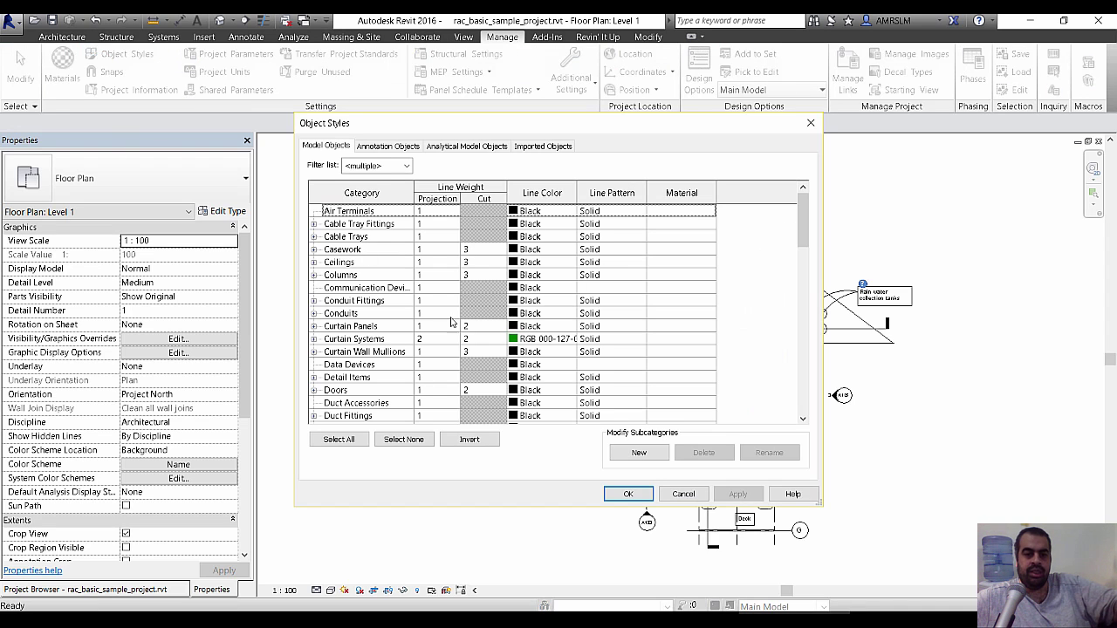
scroll(667, 330, down, 1)
scroll(664, 330, down, 4)
scroll(665, 330, down, 5)
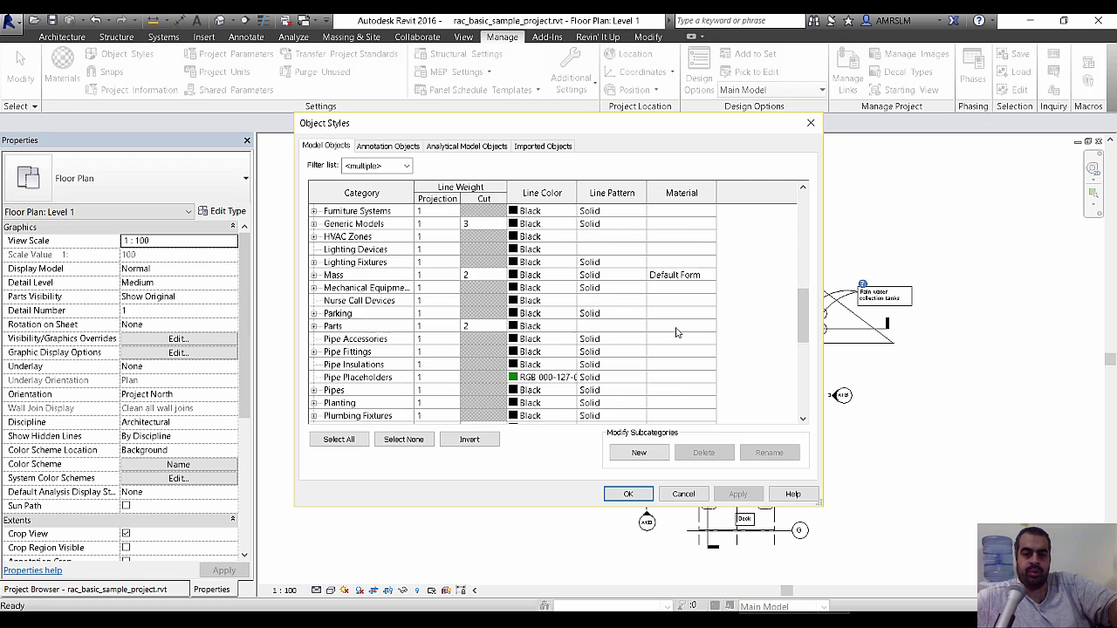
scroll(665, 330, down, 3)
scroll(664, 330, down, 5)
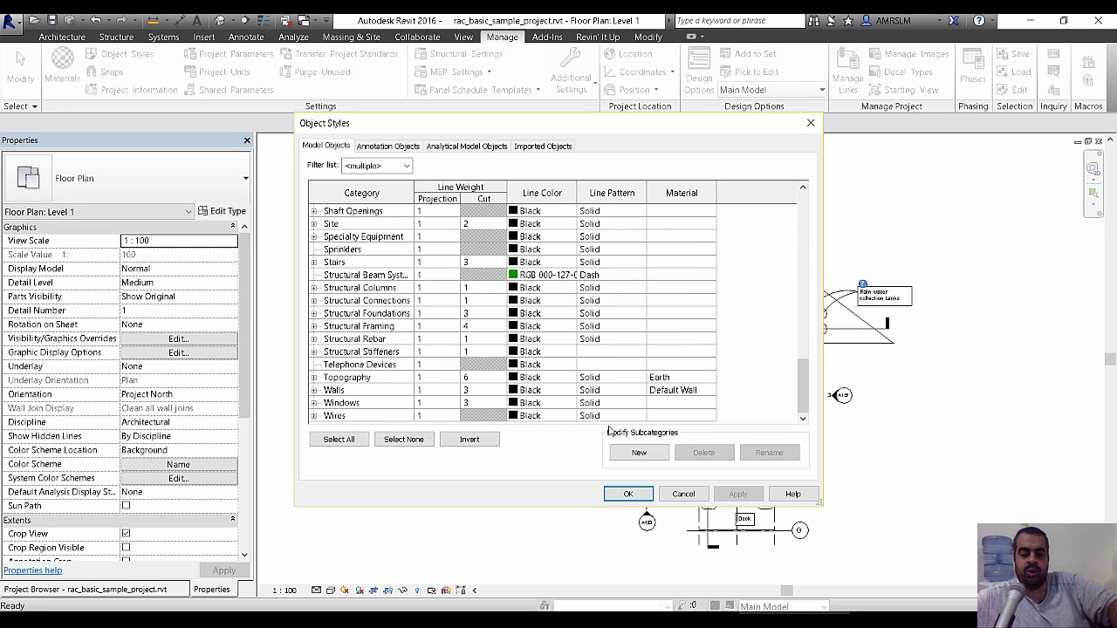
key(Return)
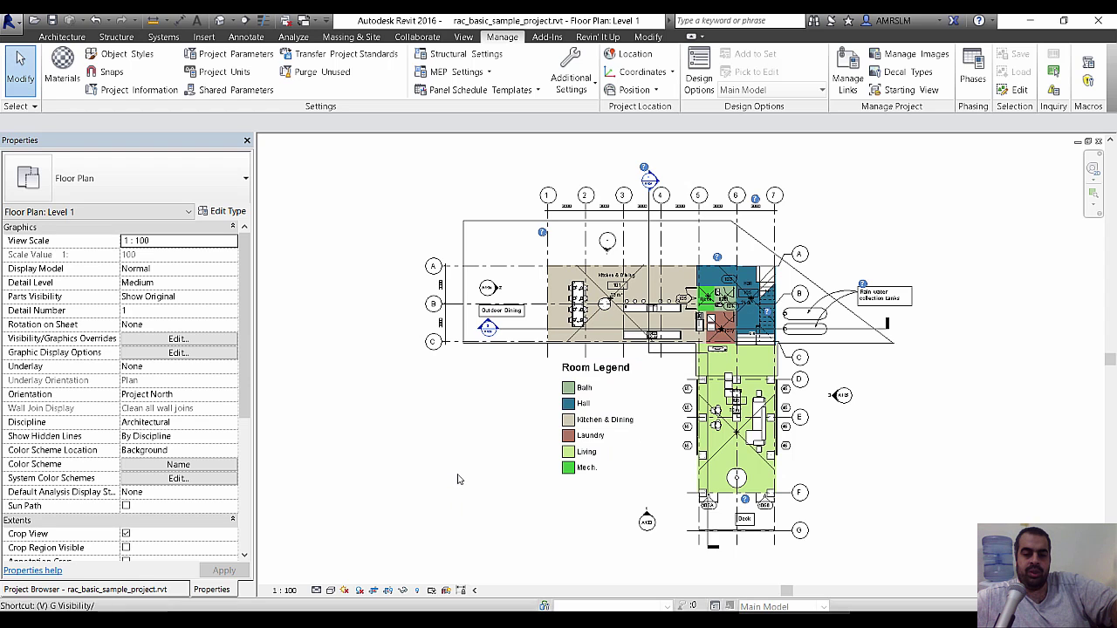
key(g)
key(Escape)
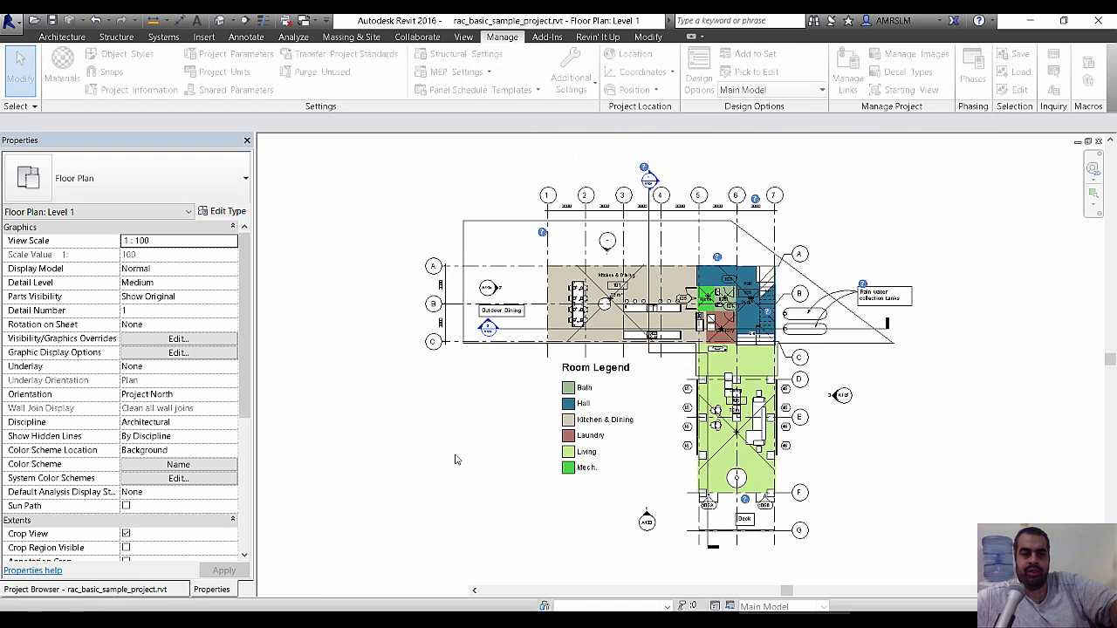
Start a DWG export set to current view/sheet only, then edit its export setup via '...'.
click(8, 20)
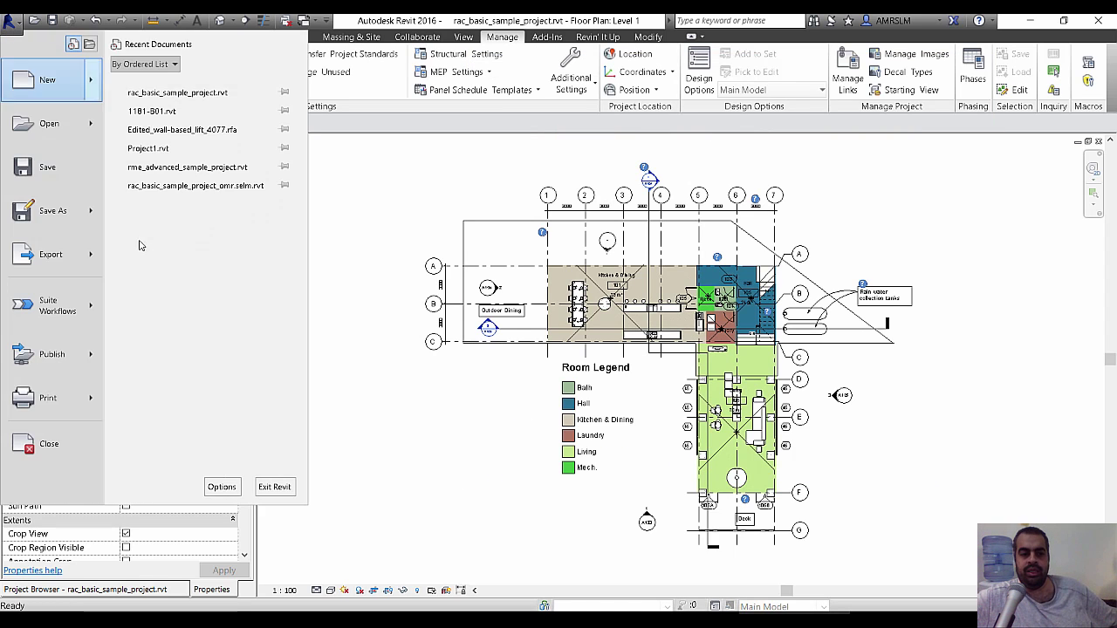
mouse_move(57, 254)
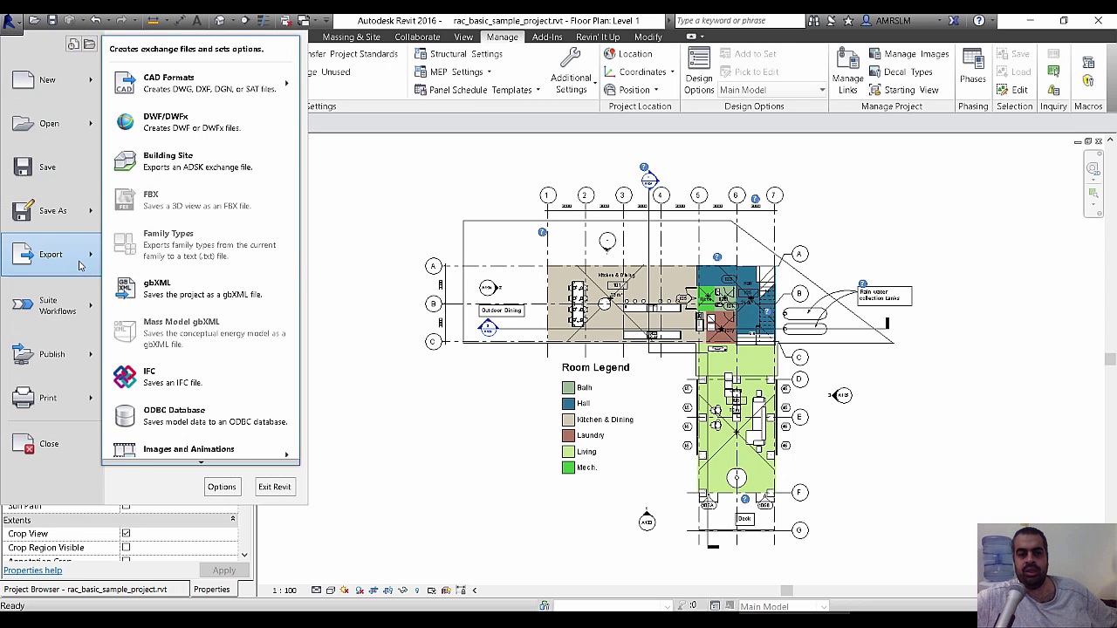
mouse_move(200, 83)
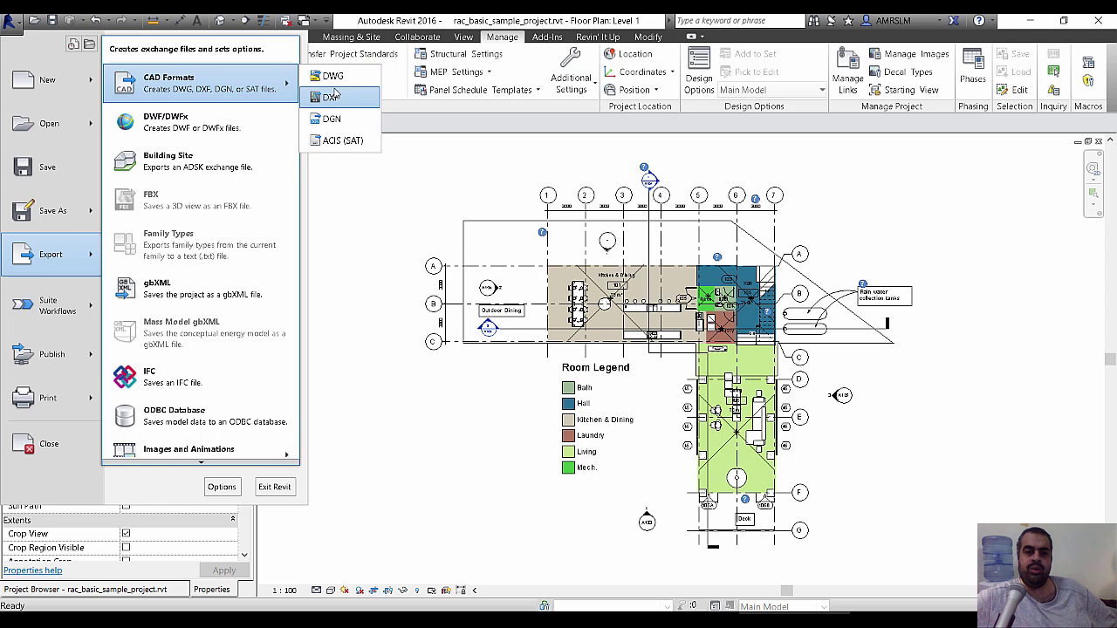
key(Escape)
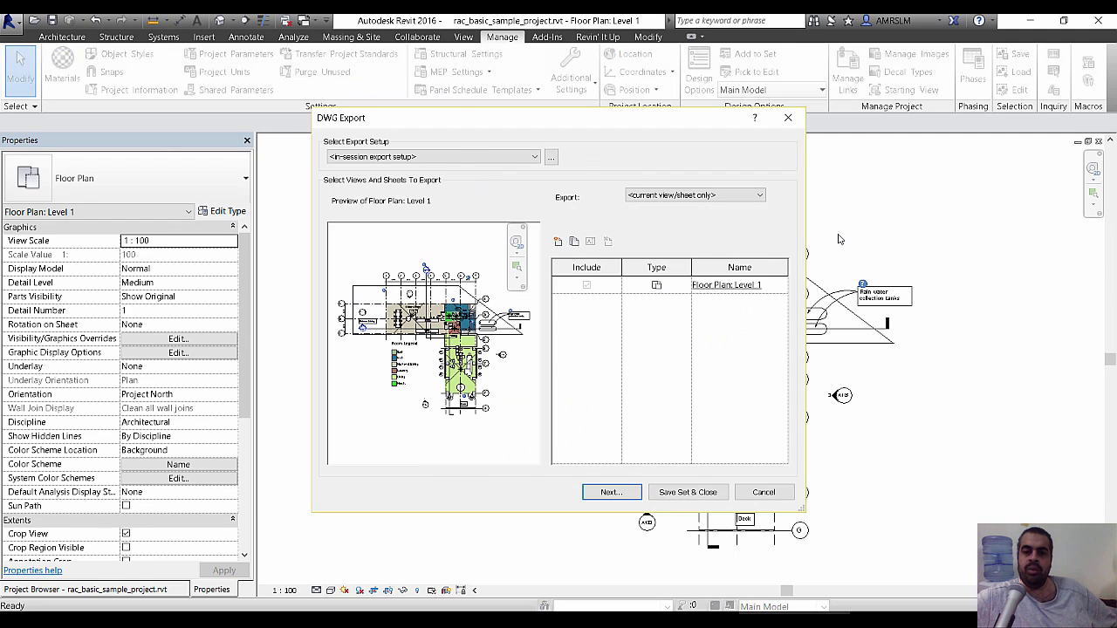
click(732, 197)
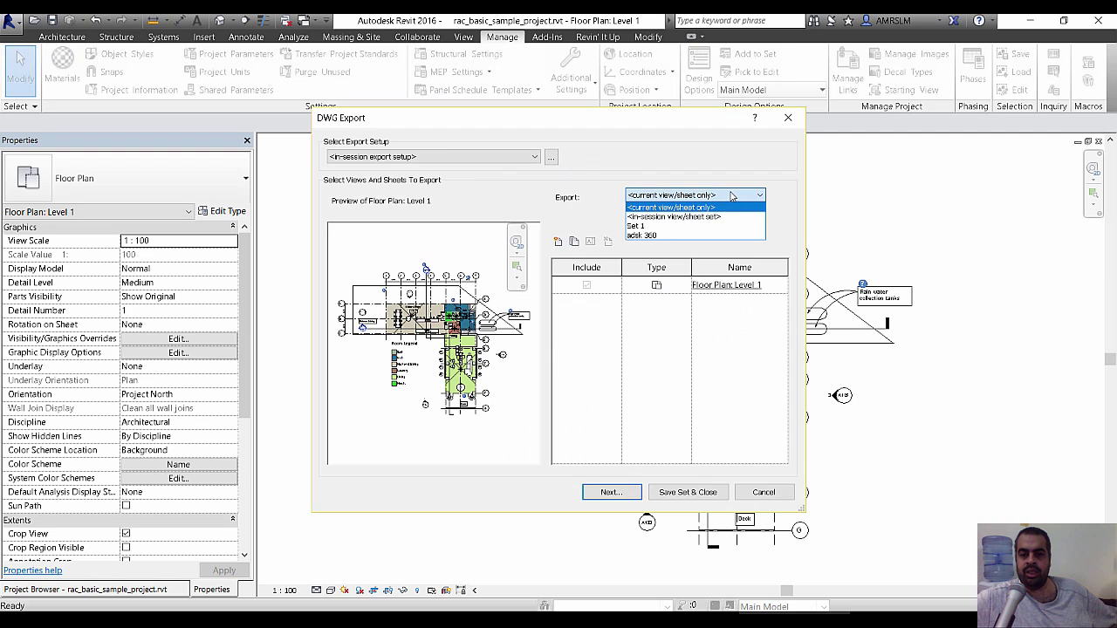
click(678, 216)
click(669, 215)
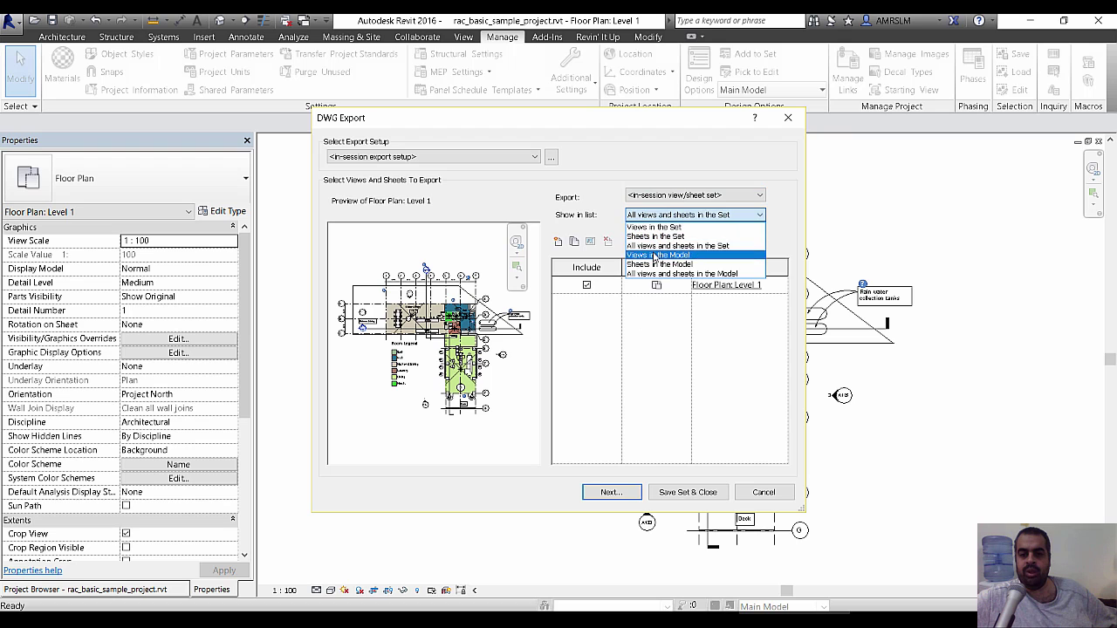
click(655, 256)
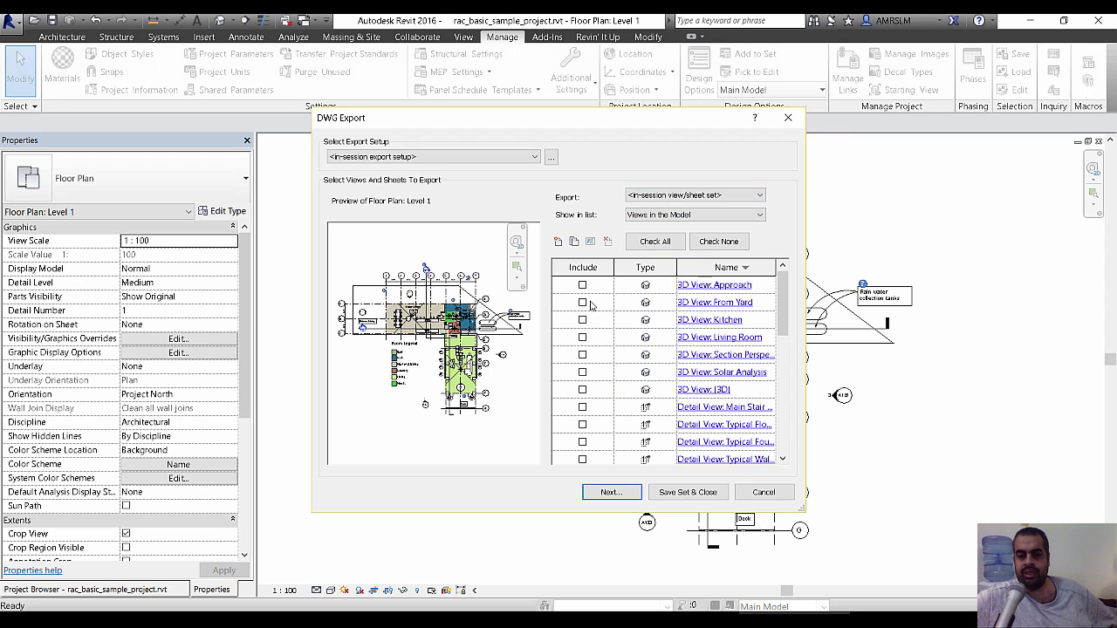
click(693, 195)
click(672, 204)
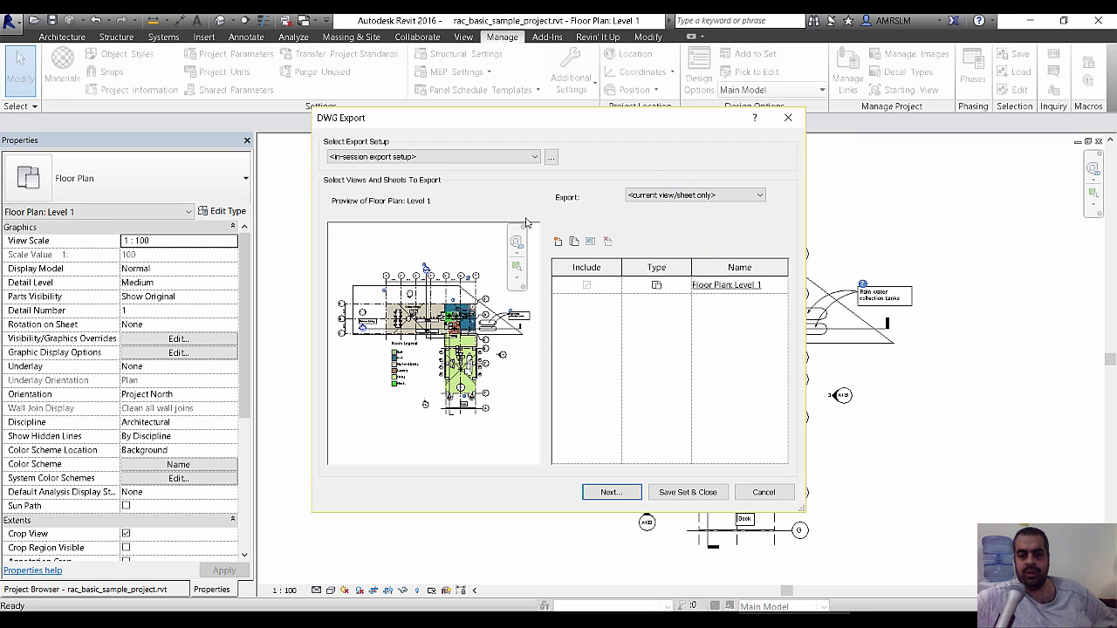
click(551, 157)
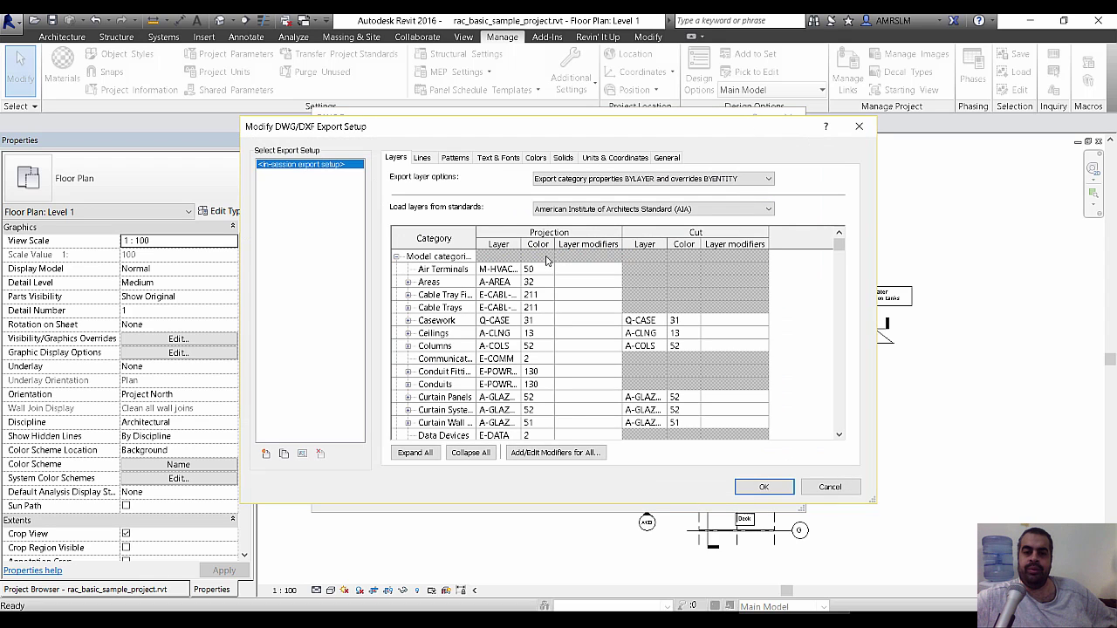
Create a new DWG/DXF export setup named 13.
drag(355, 131, 384, 182)
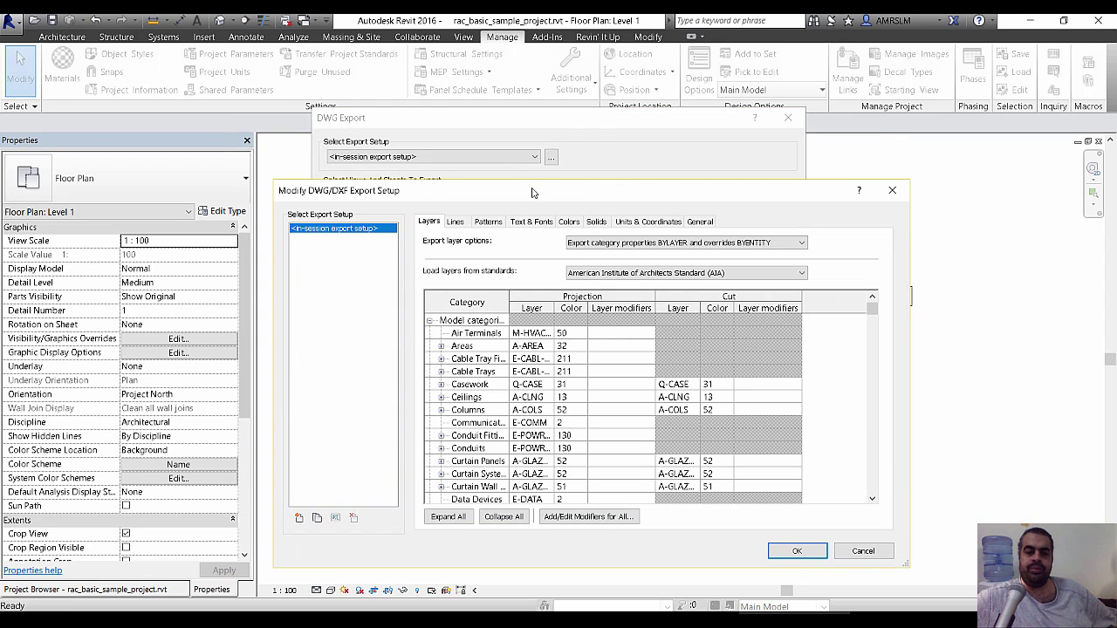
drag(534, 191, 540, 111)
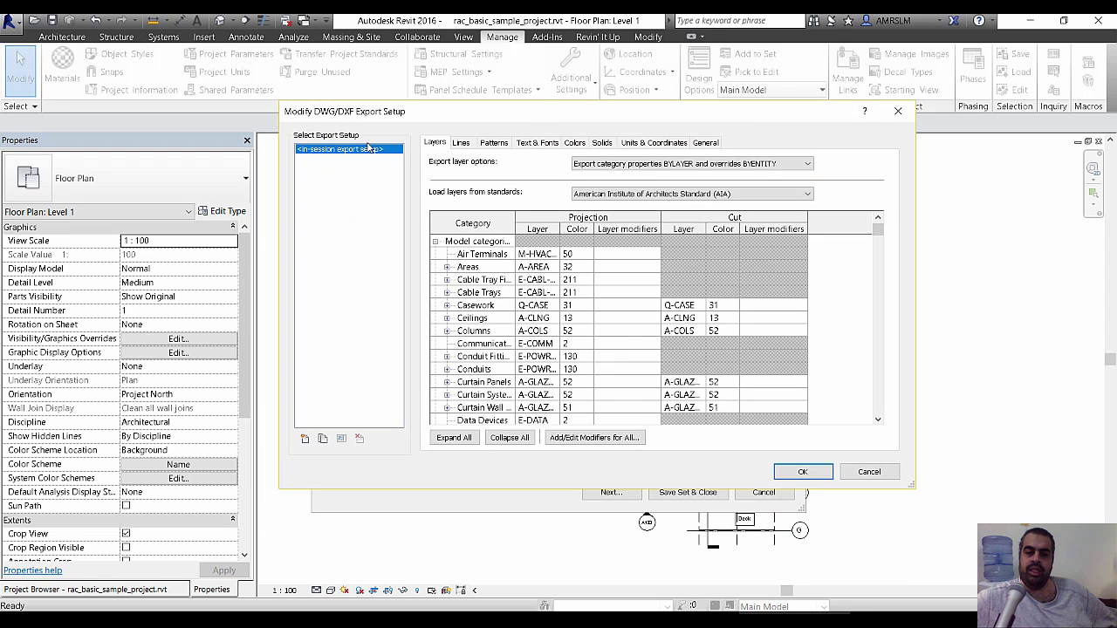
click(323, 439)
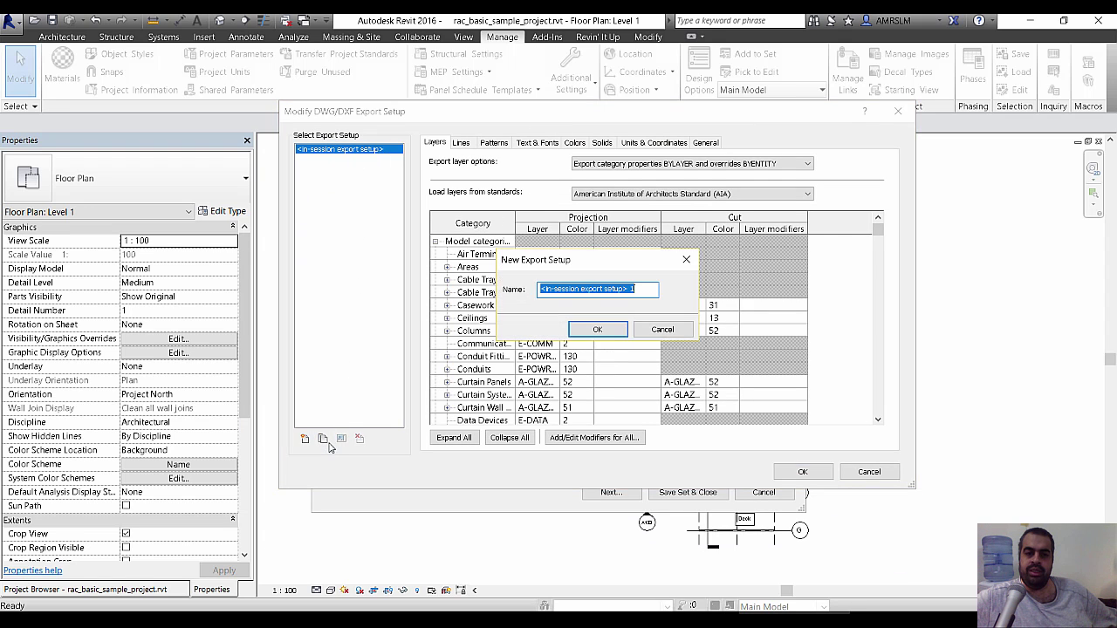
text(13)
click(598, 328)
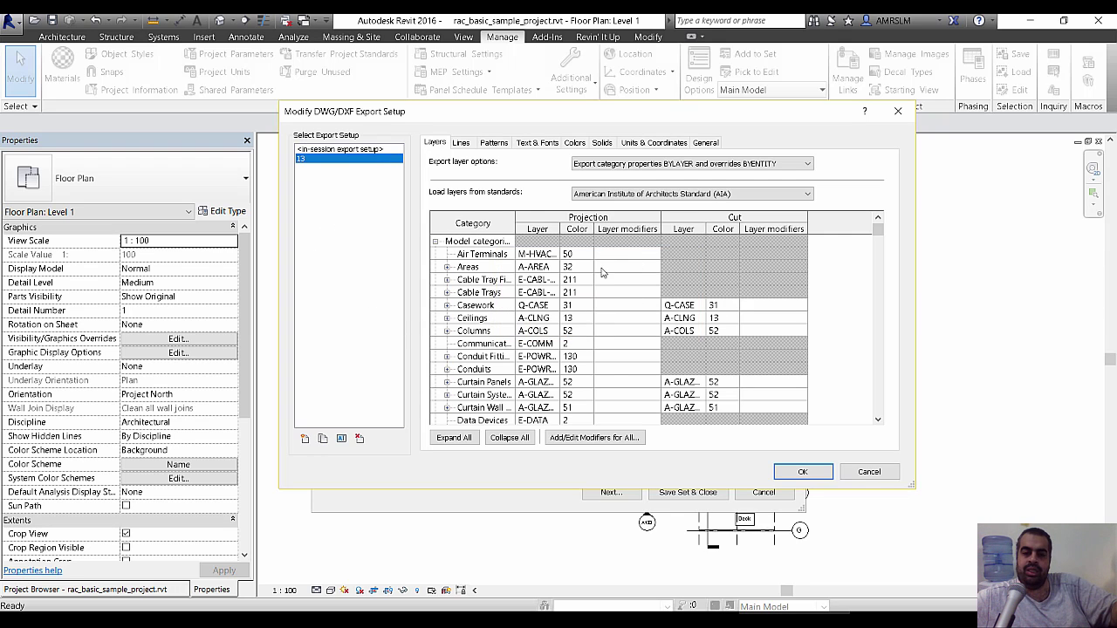
Keep the AIA layer standard, widen the Layer column, and edit Air Terminals projection layer modifiers.
click(648, 197)
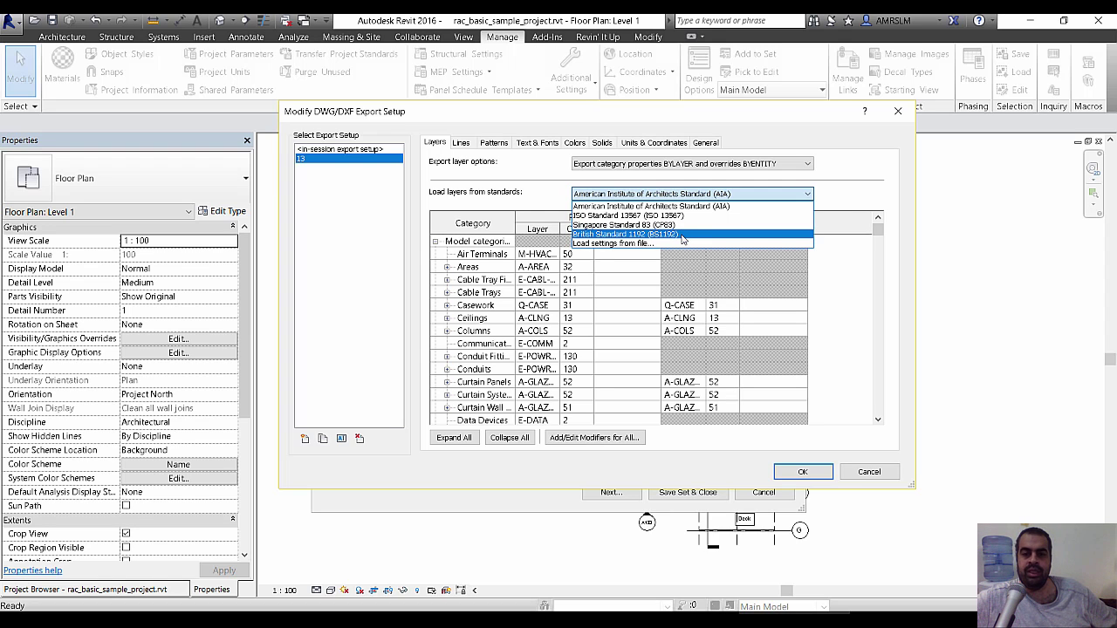
click(864, 193)
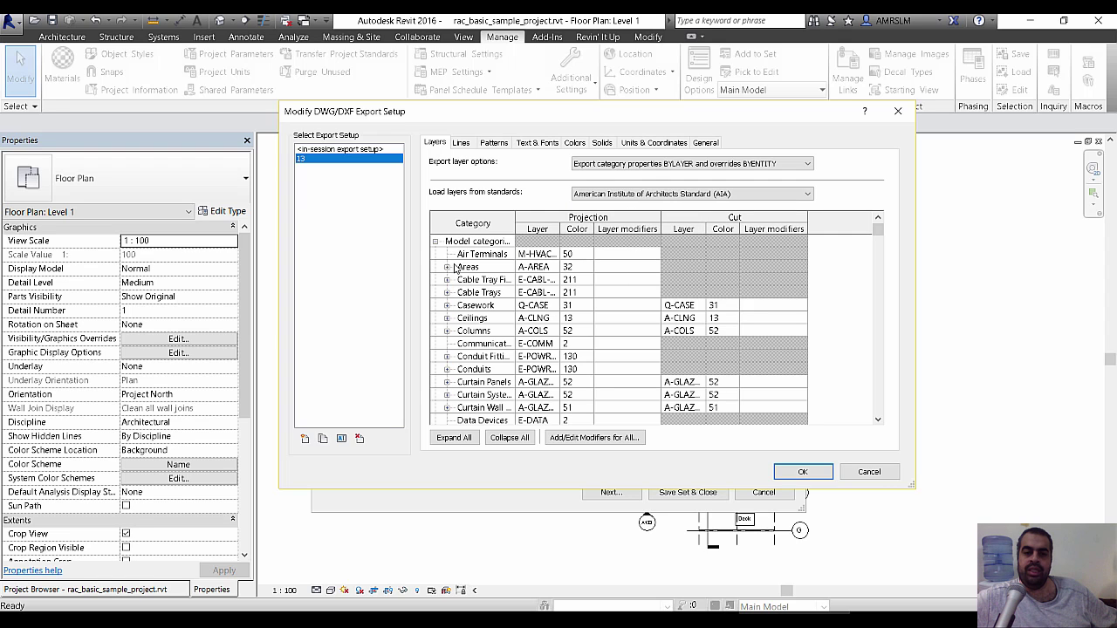
click(486, 257)
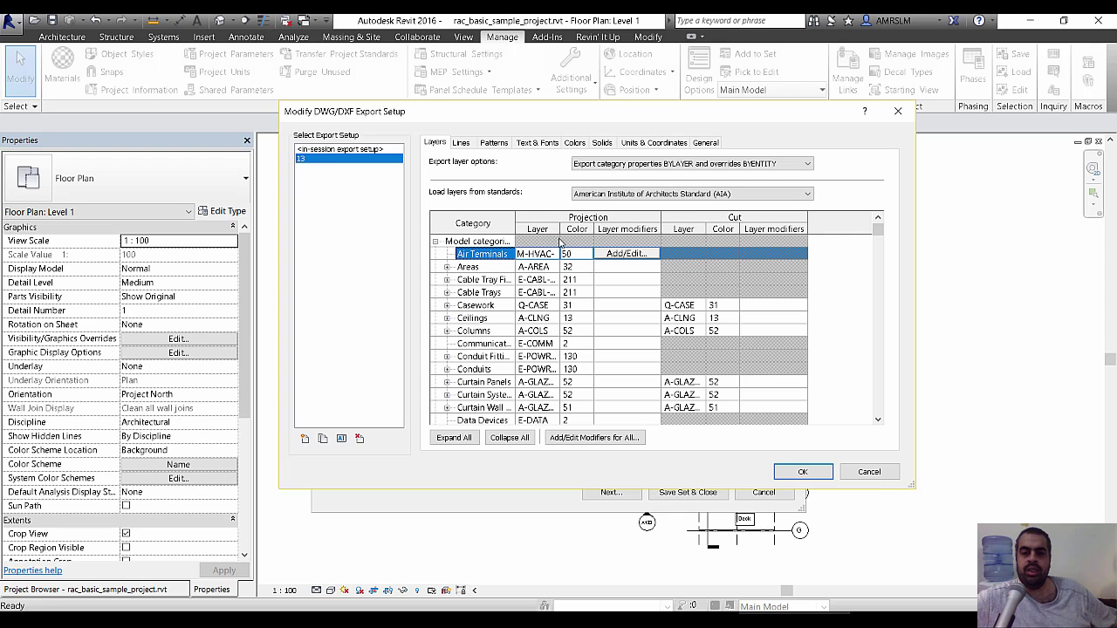
drag(560, 230, 576, 230)
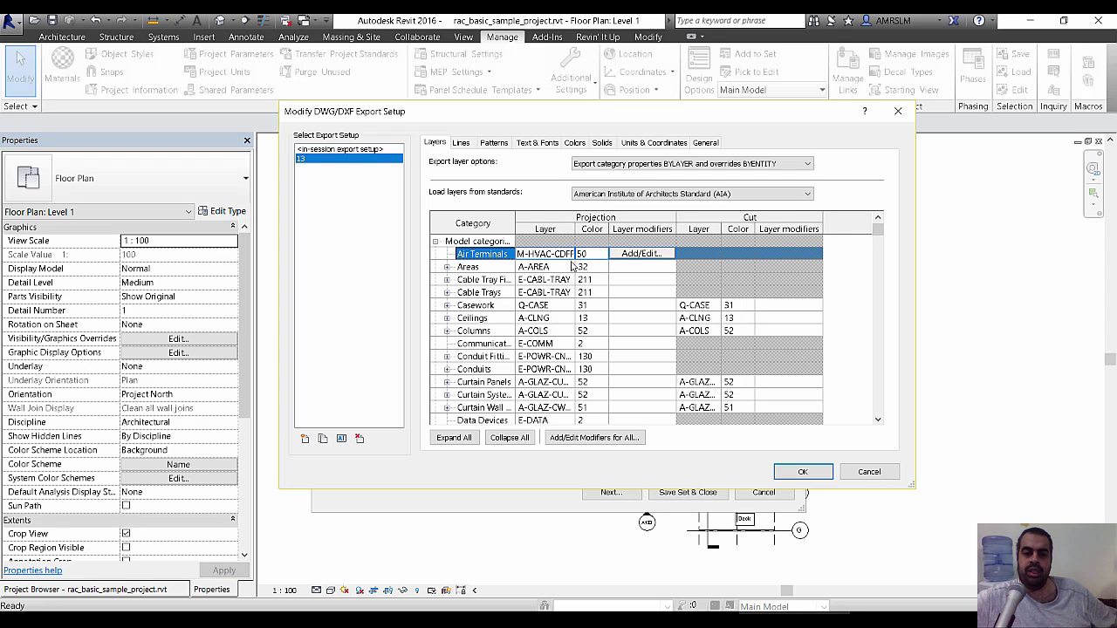
click(558, 255)
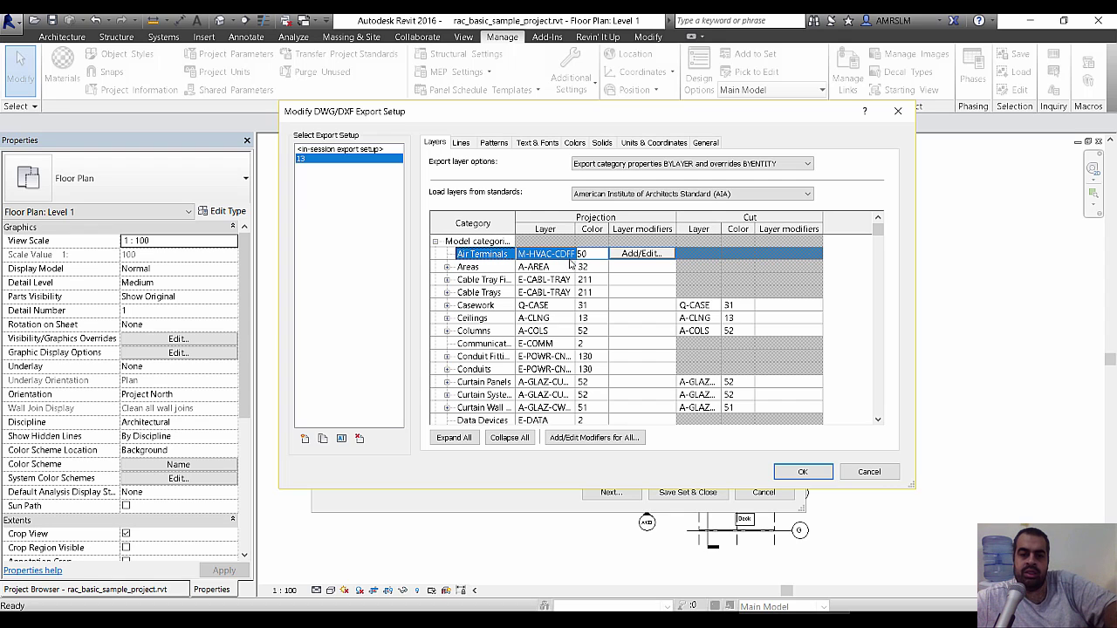
click(580, 261)
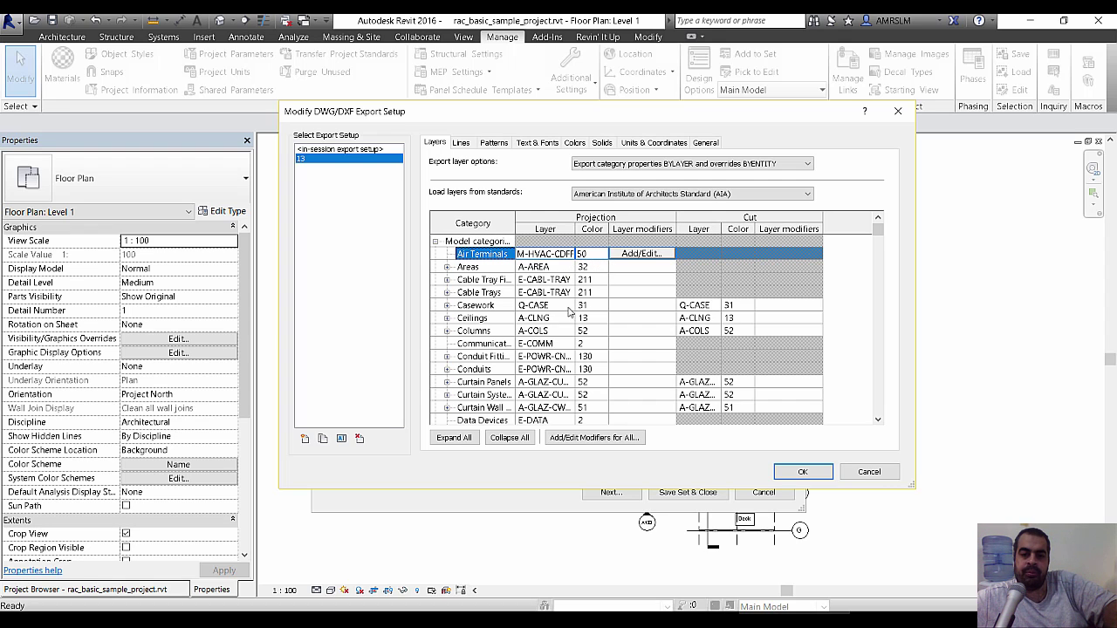
click(637, 258)
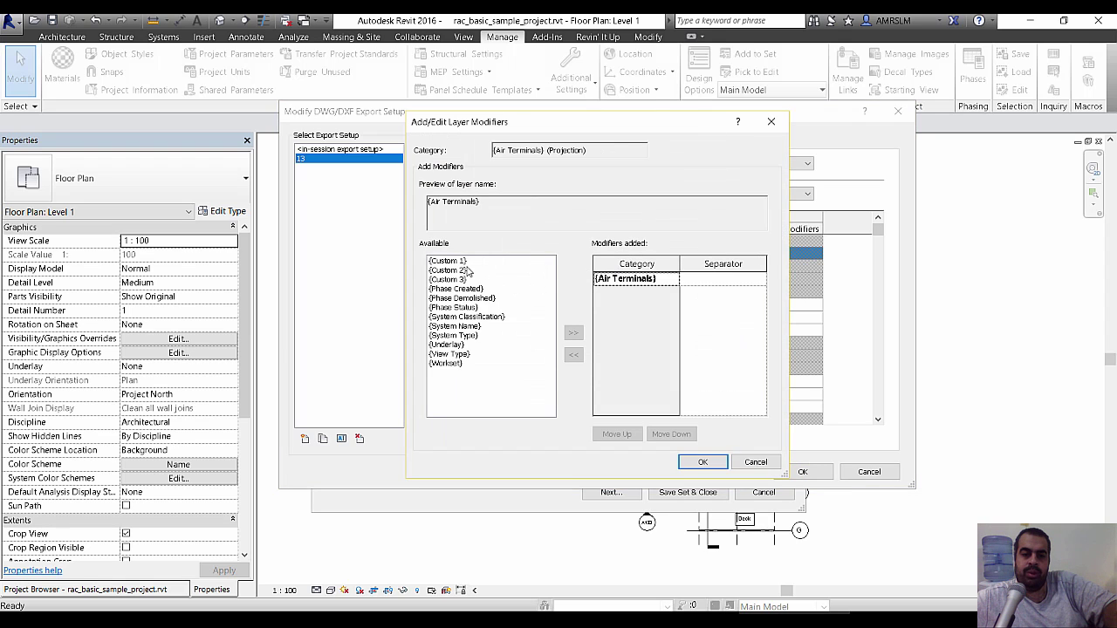
Select {Custom 1} in Add/Edit Layer Modifiers, then close it without adding any modifier.
click(459, 261)
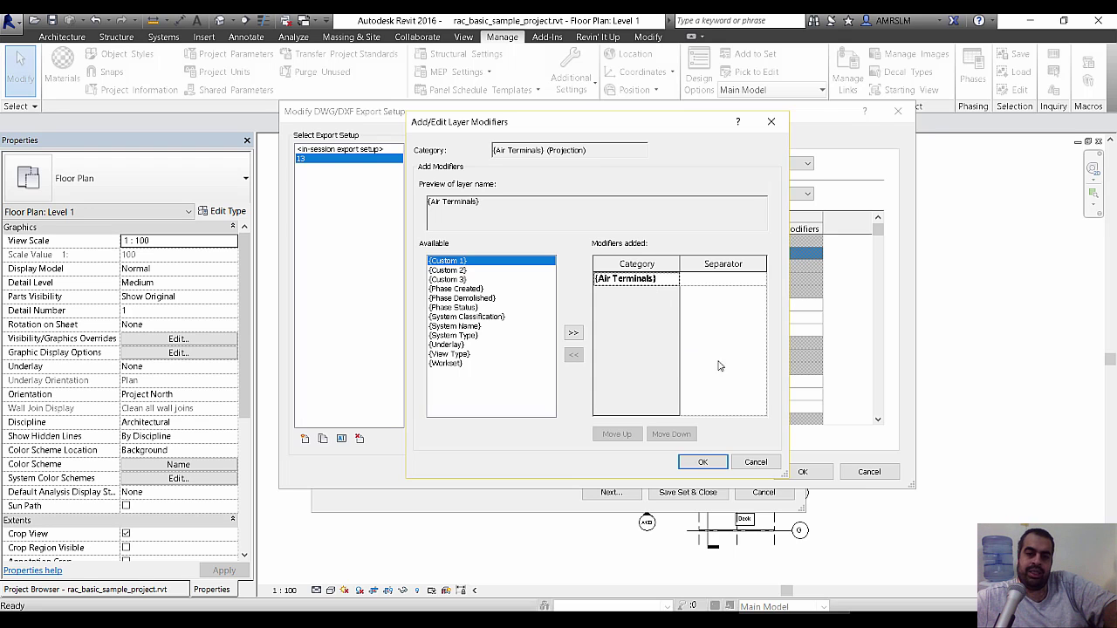
click(767, 468)
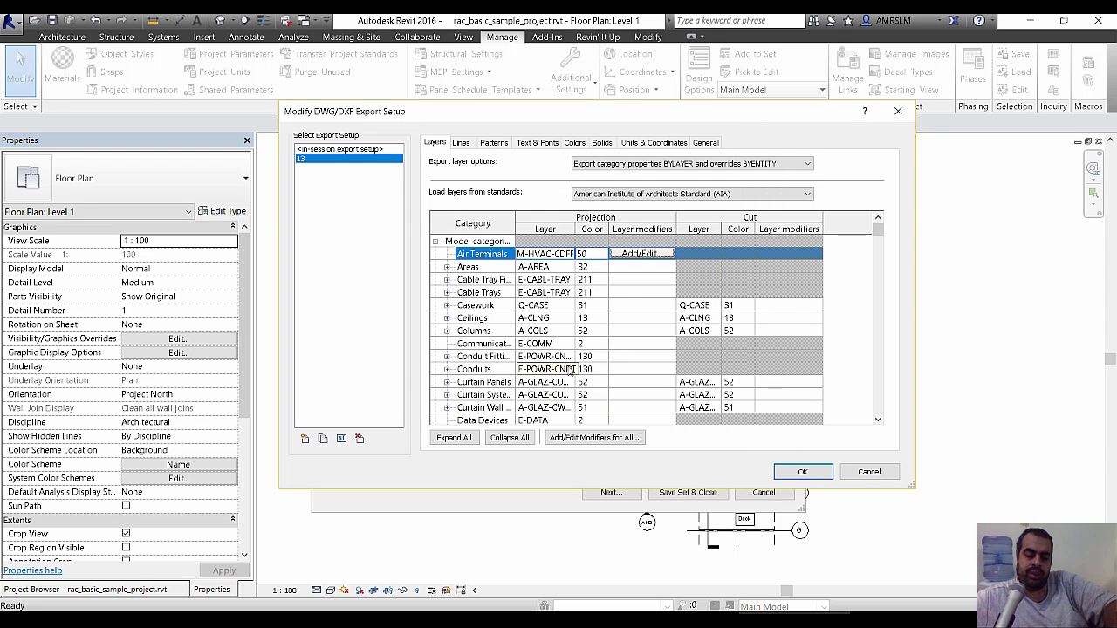
Strip PATT and FNSH so Walls' Cut Pattern and Finish 1 [4] layers become A-WALL; view Colors.
click(490, 336)
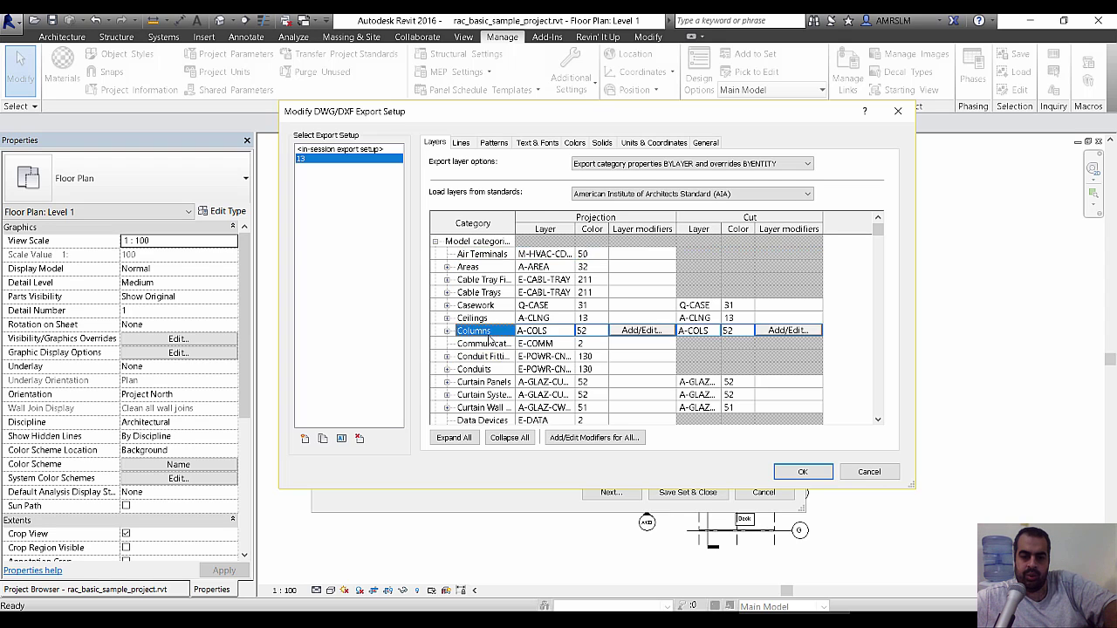
key(w)
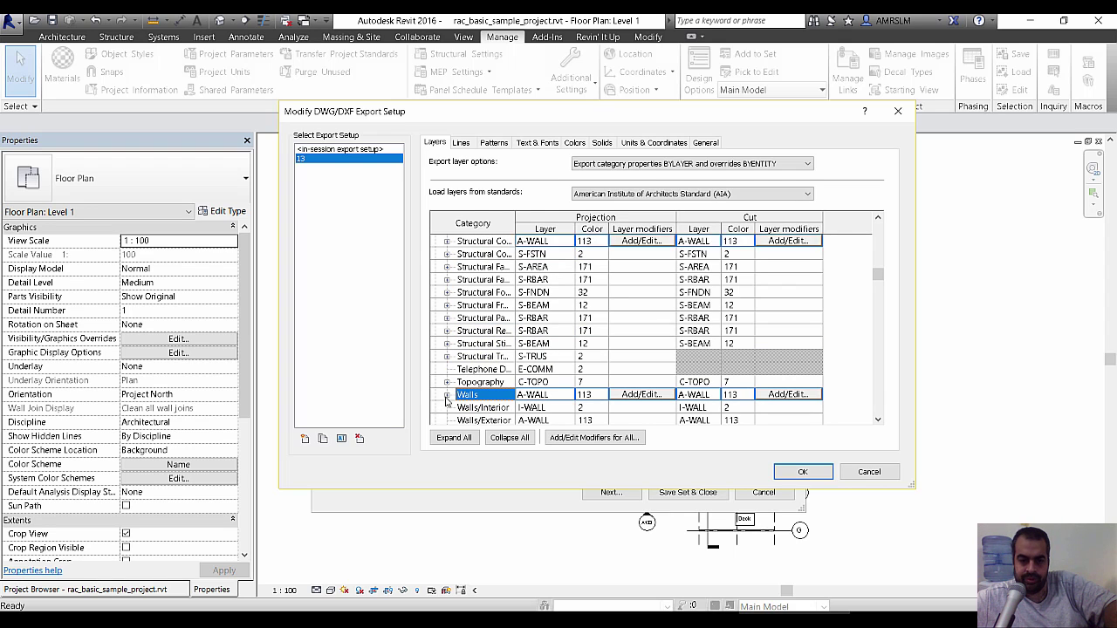
click(447, 394)
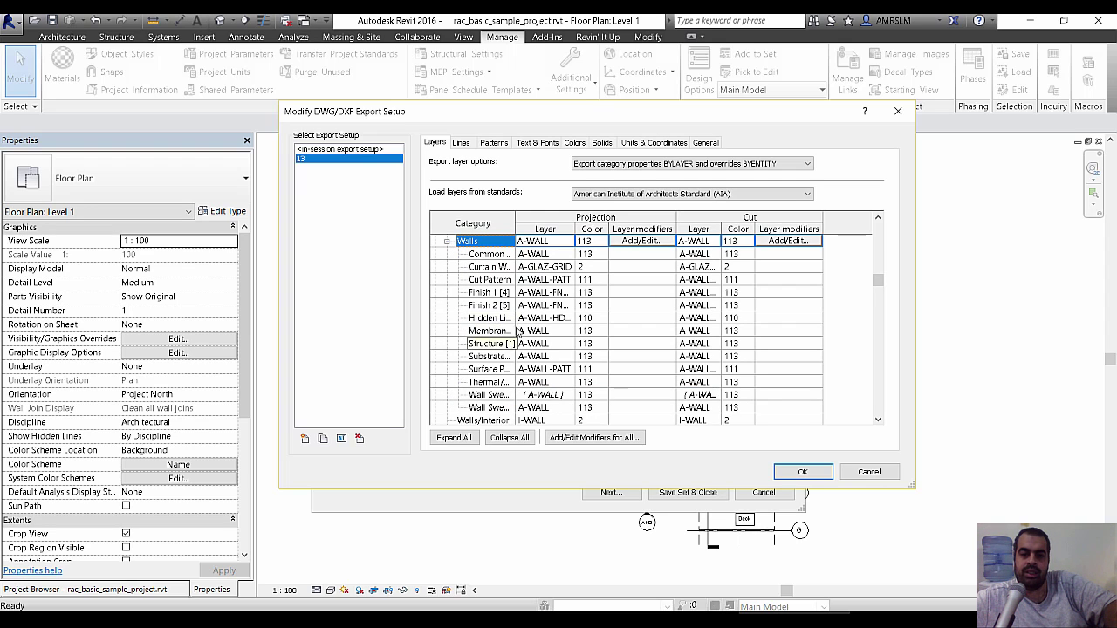
click(490, 284)
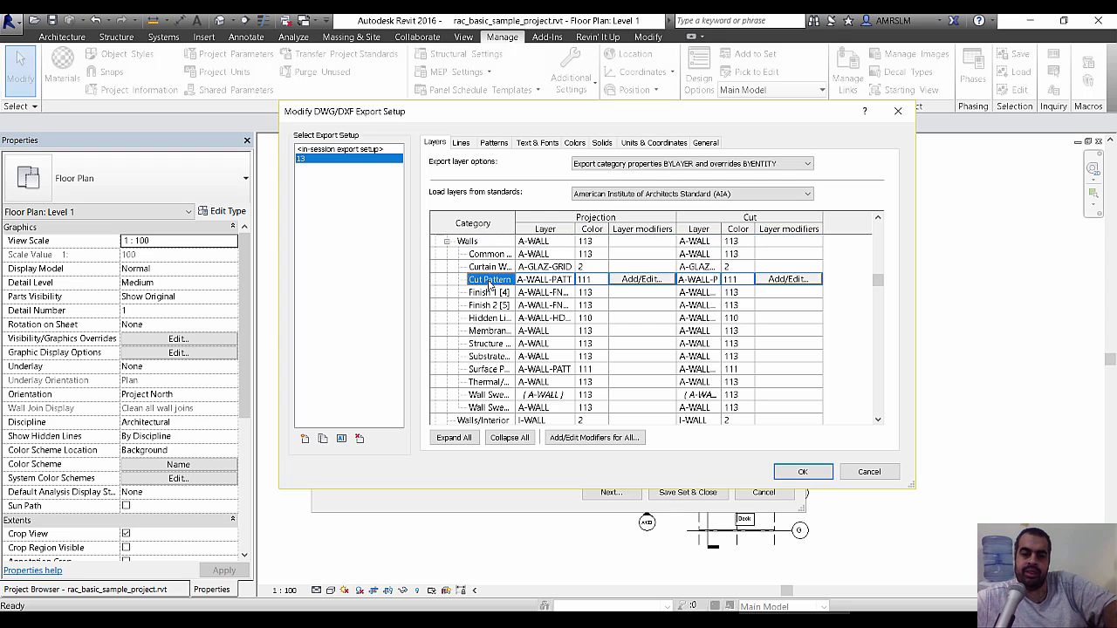
click(551, 280)
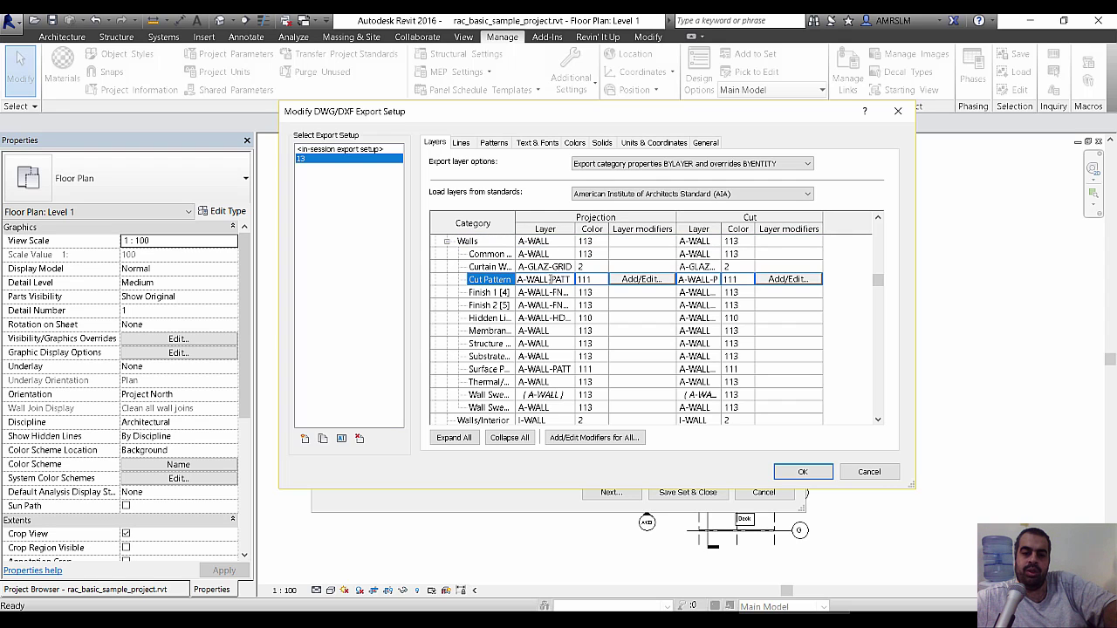
drag(551, 279, 565, 280)
key(BackSpace)
click(548, 293)
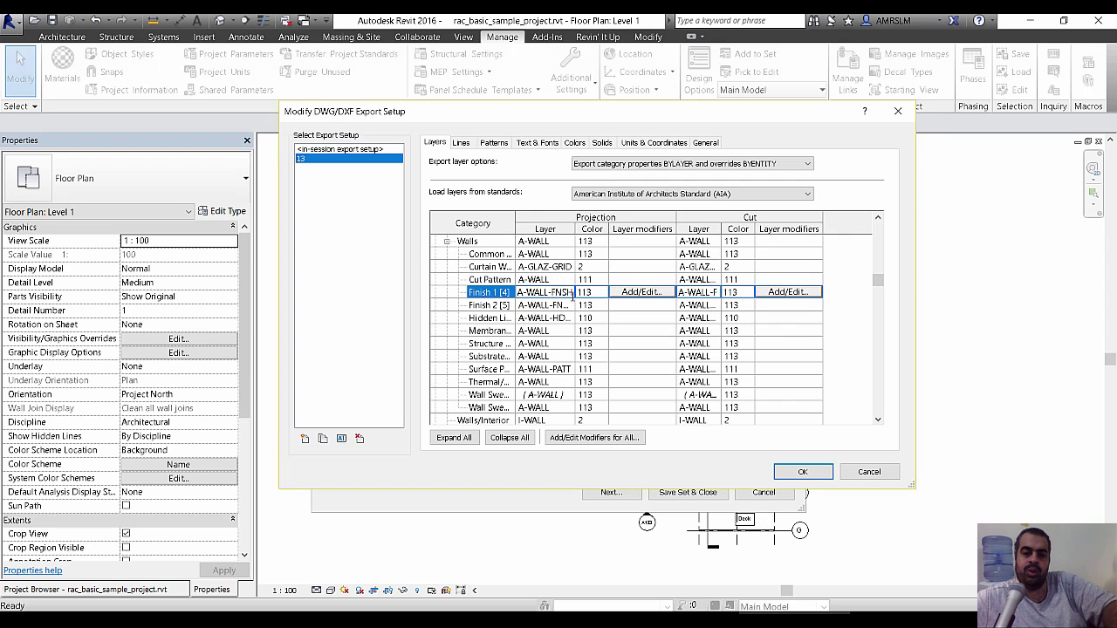
key(BackSpace)
key(BackSpace)
key(BackSpace)
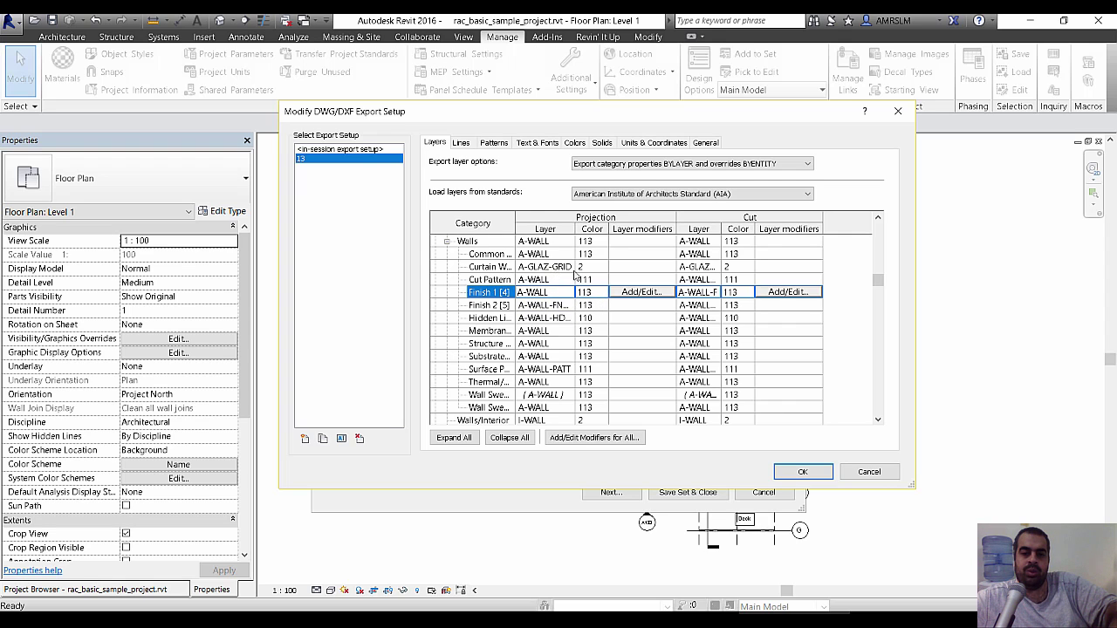
click(587, 268)
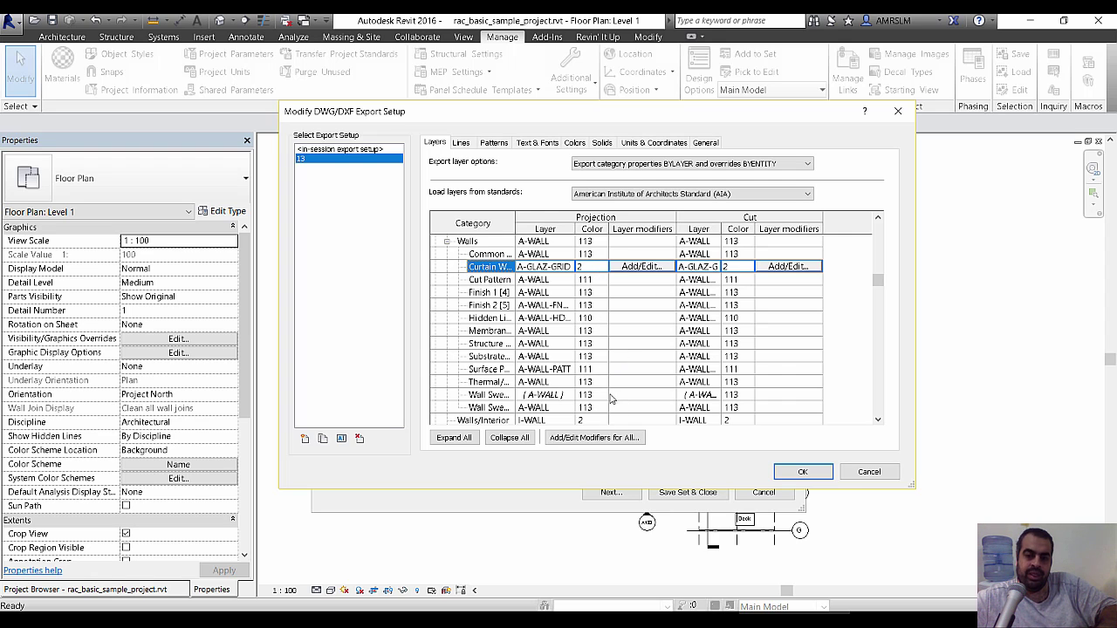
click(576, 143)
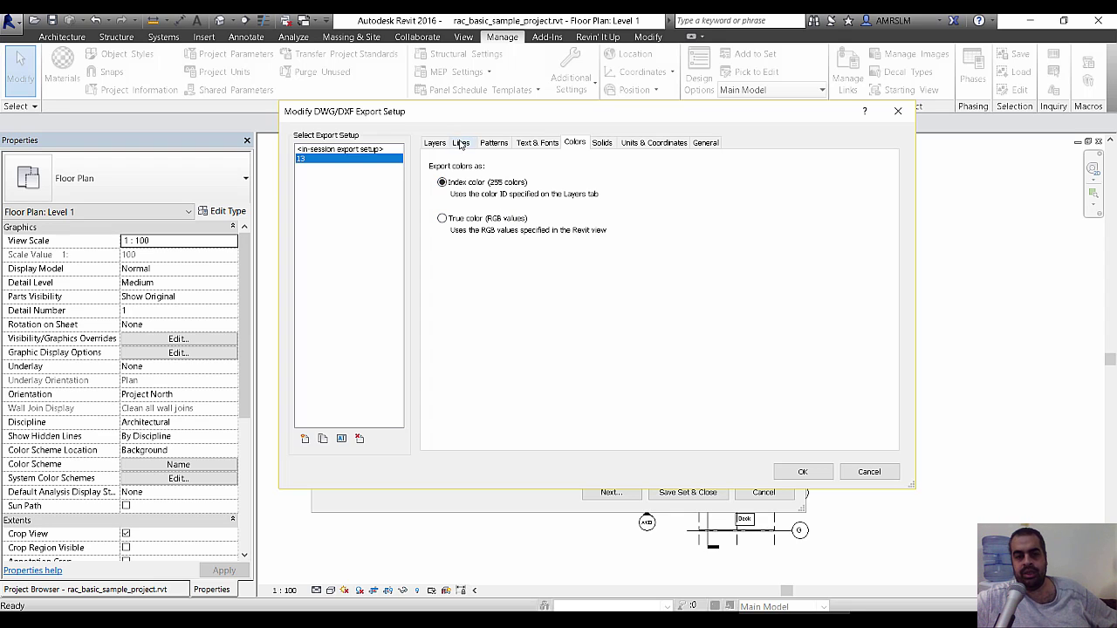
Review the Lines, Patterns, Text & Fonts, Colors and Solids tabs, ending on Units & Coordinates.
click(461, 143)
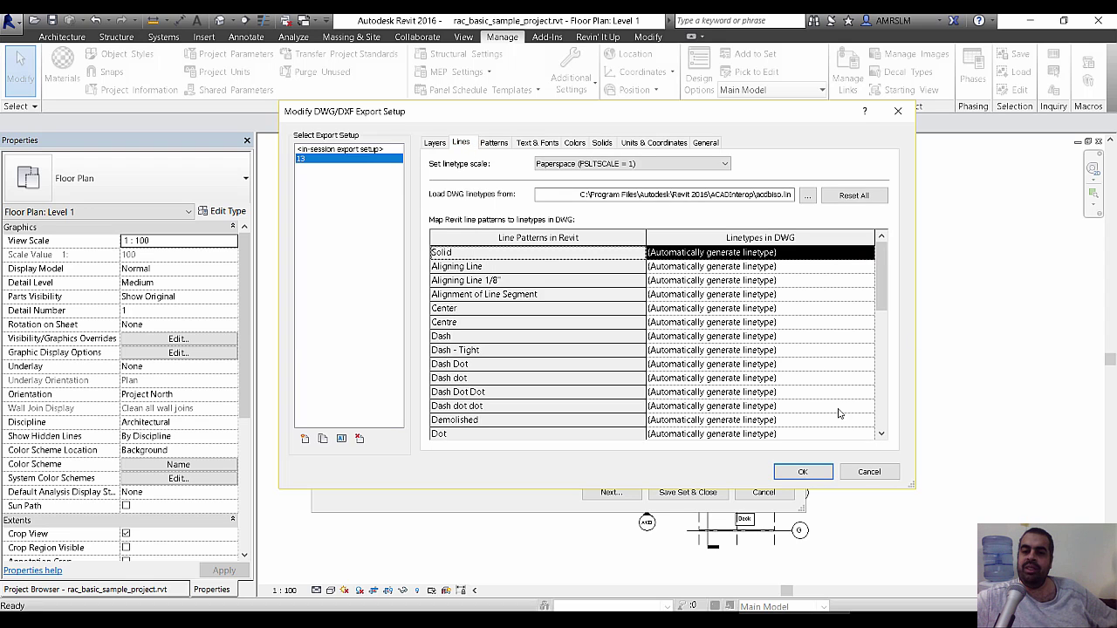
click(480, 267)
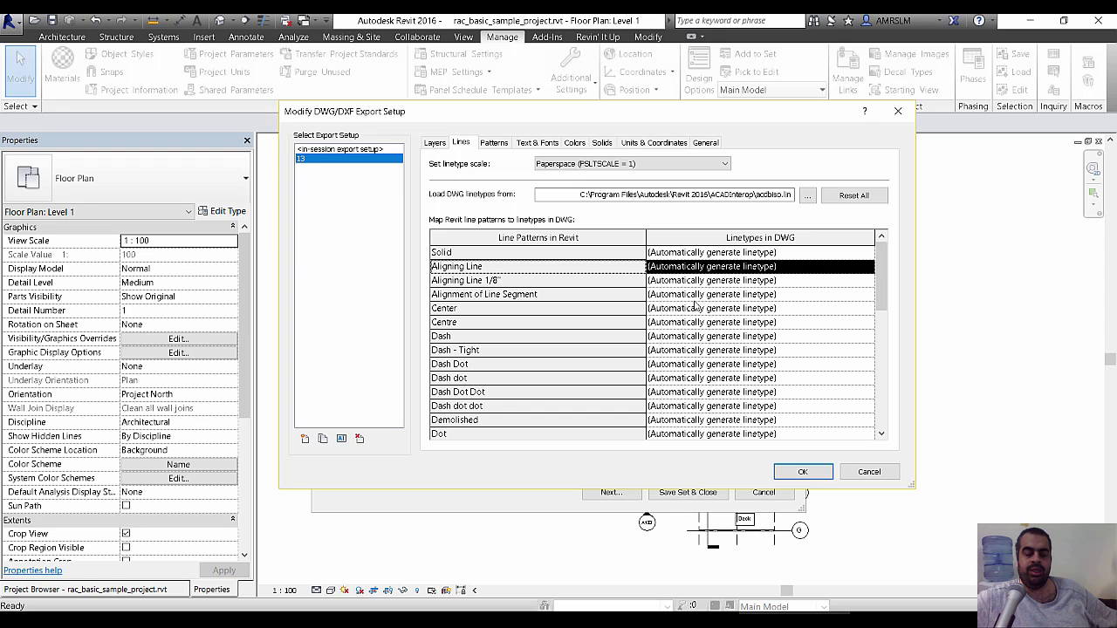
click(485, 144)
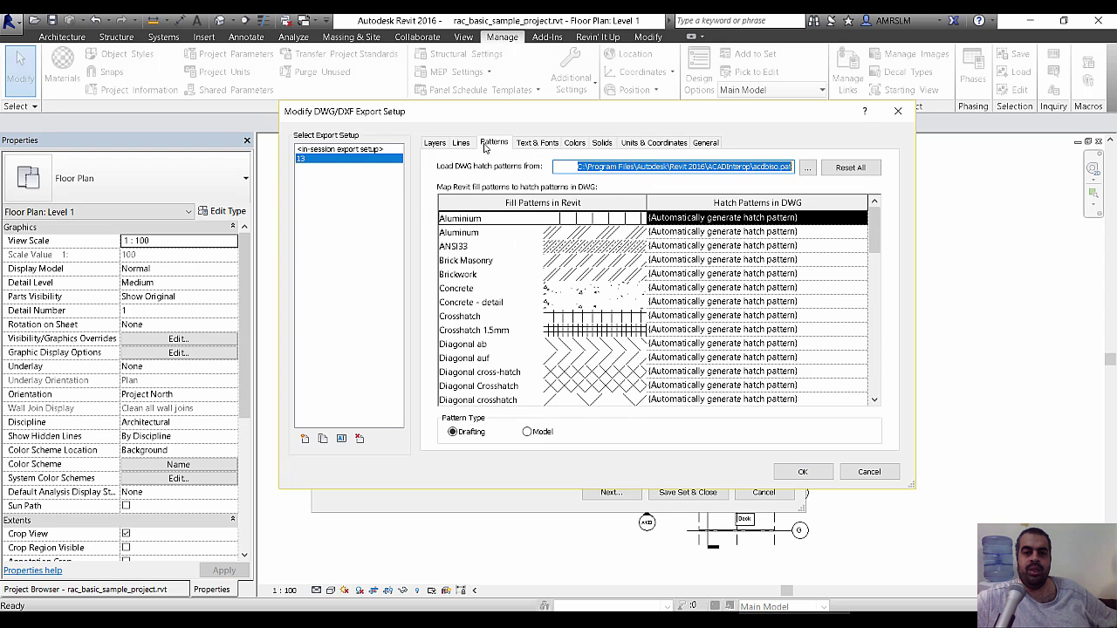
click(530, 145)
click(575, 143)
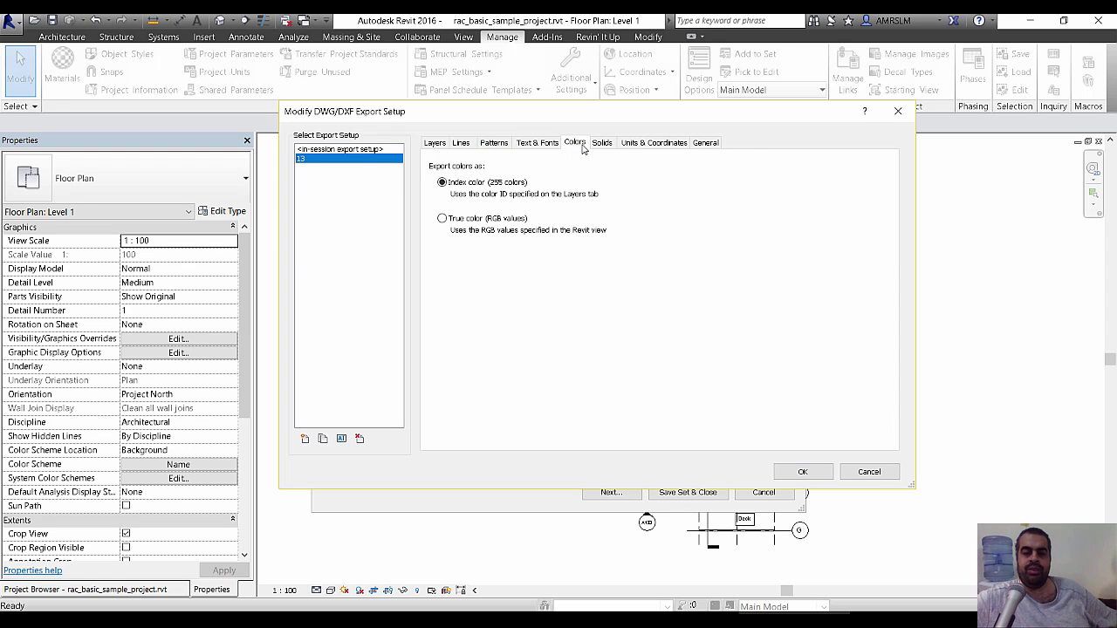
click(604, 144)
click(671, 146)
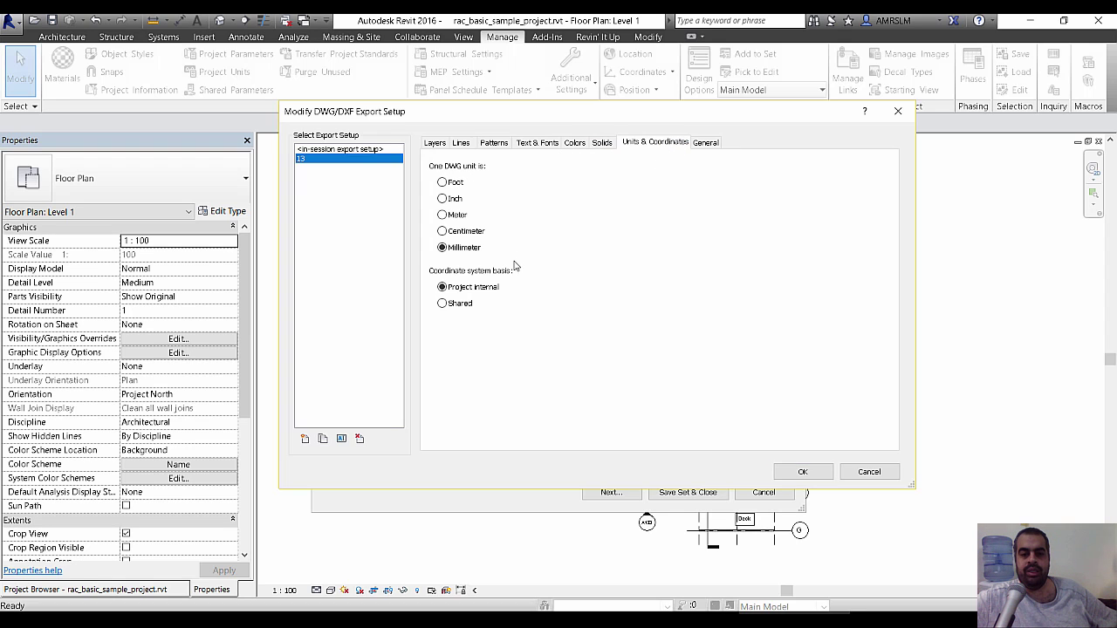
Export rooms, spaces and areas as polylines, keep AutoCAD 2013 Format, and close the setup editor.
click(708, 144)
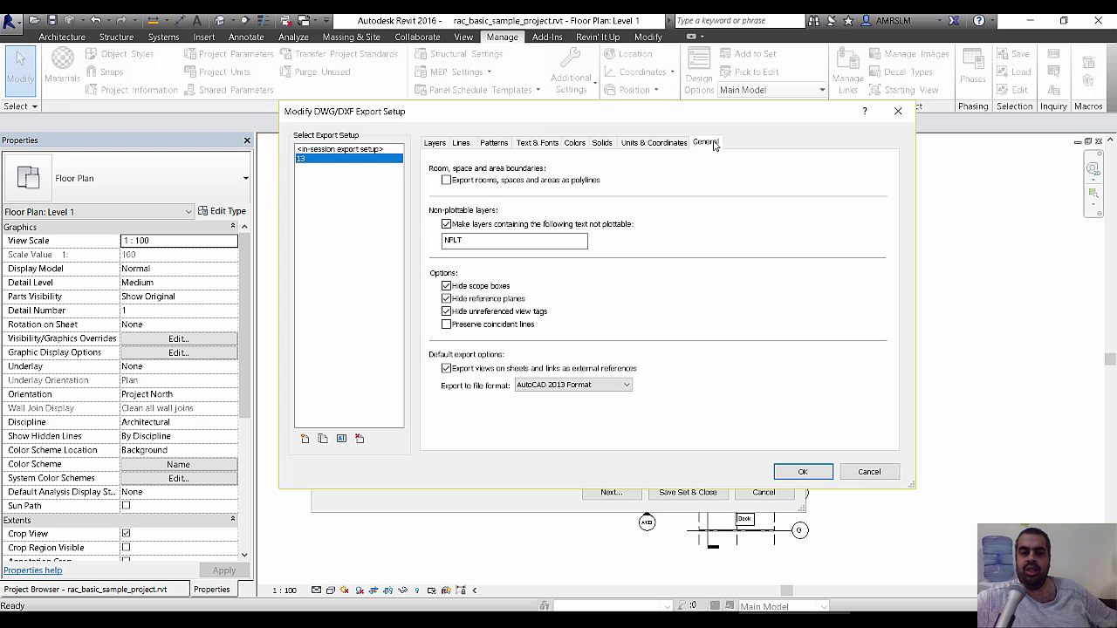
click(489, 180)
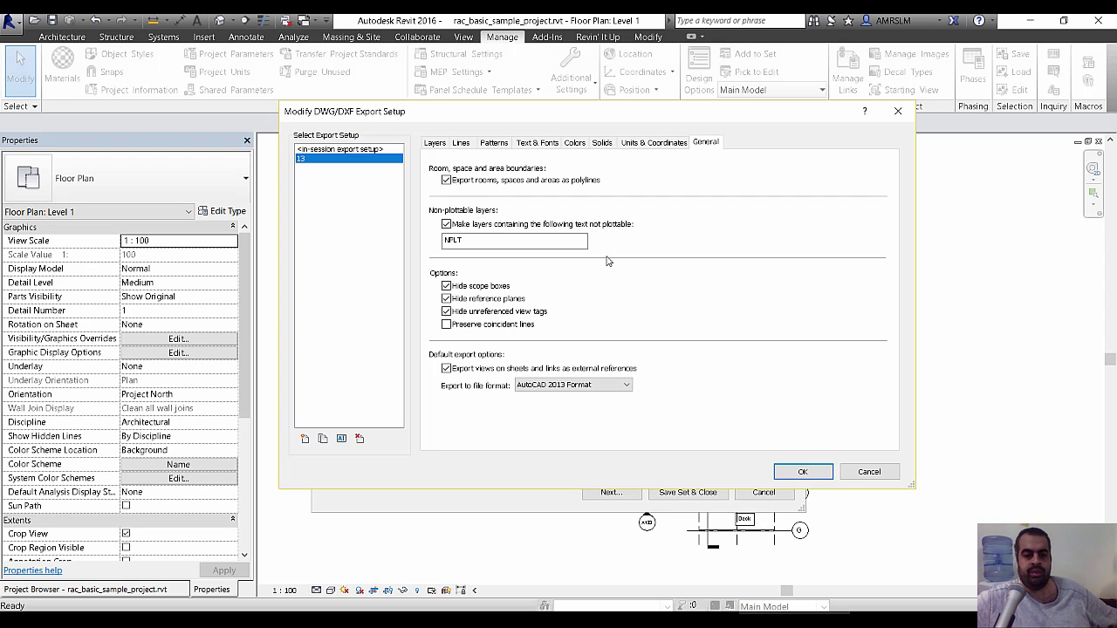
click(619, 384)
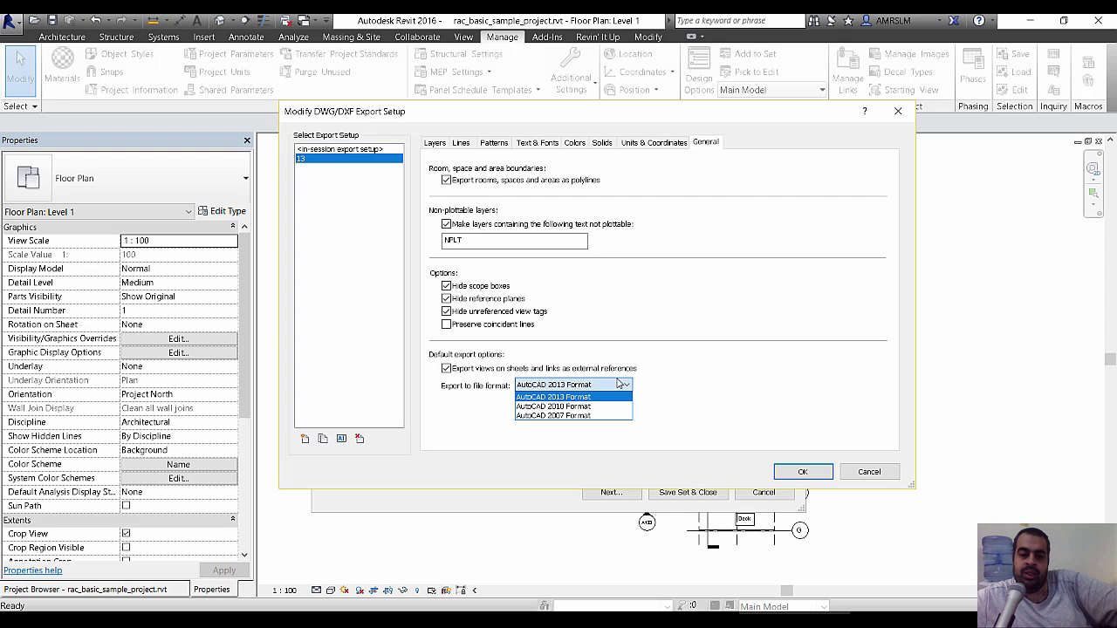
click(682, 416)
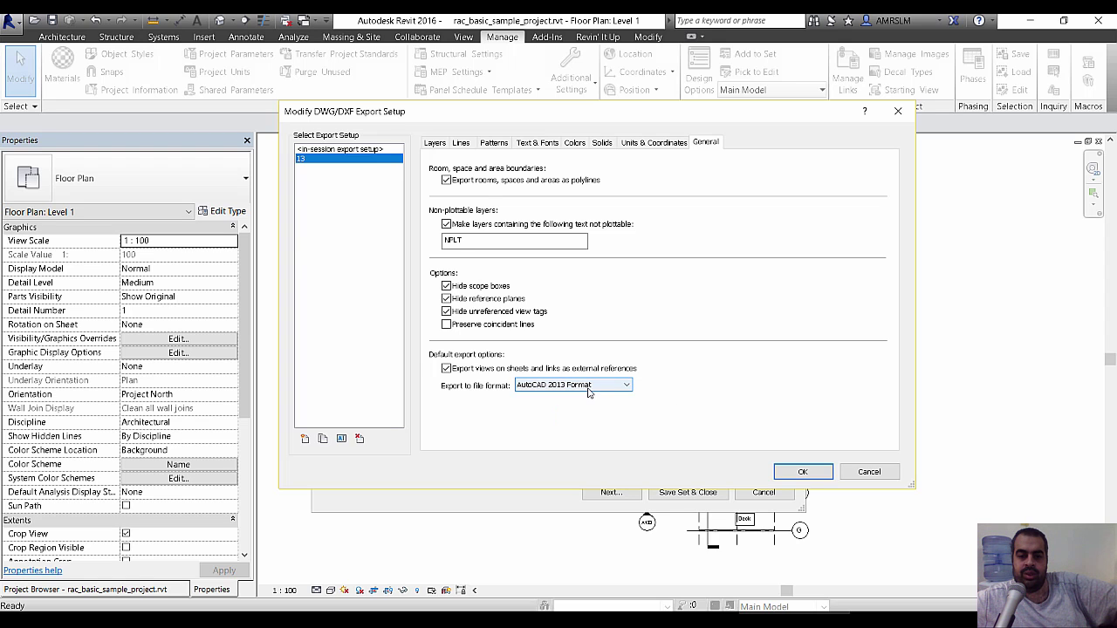
click(867, 472)
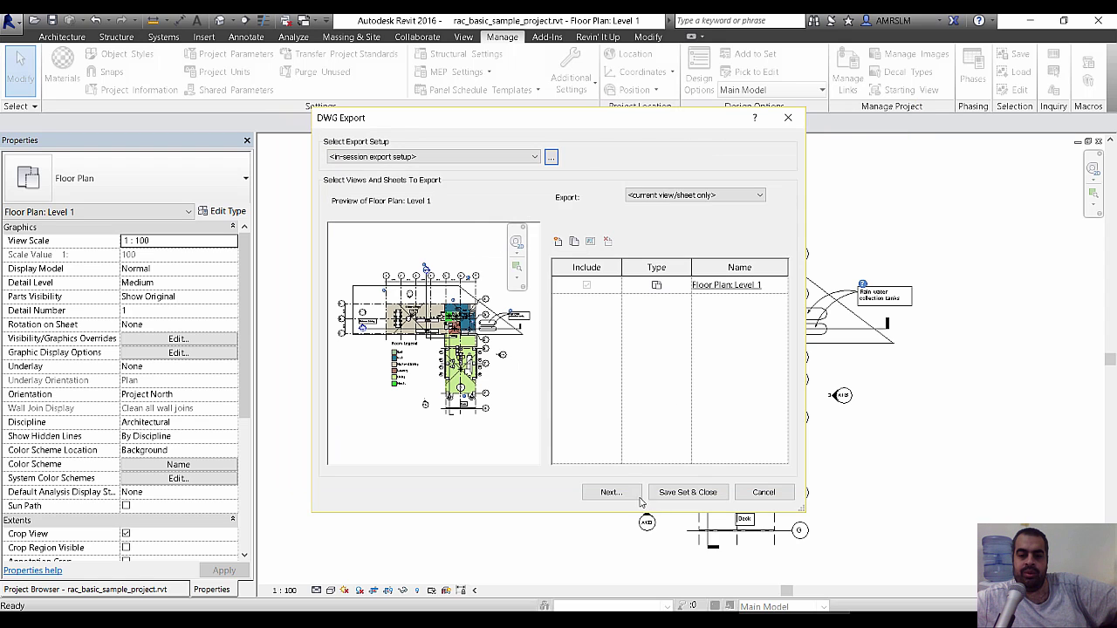
click(610, 492)
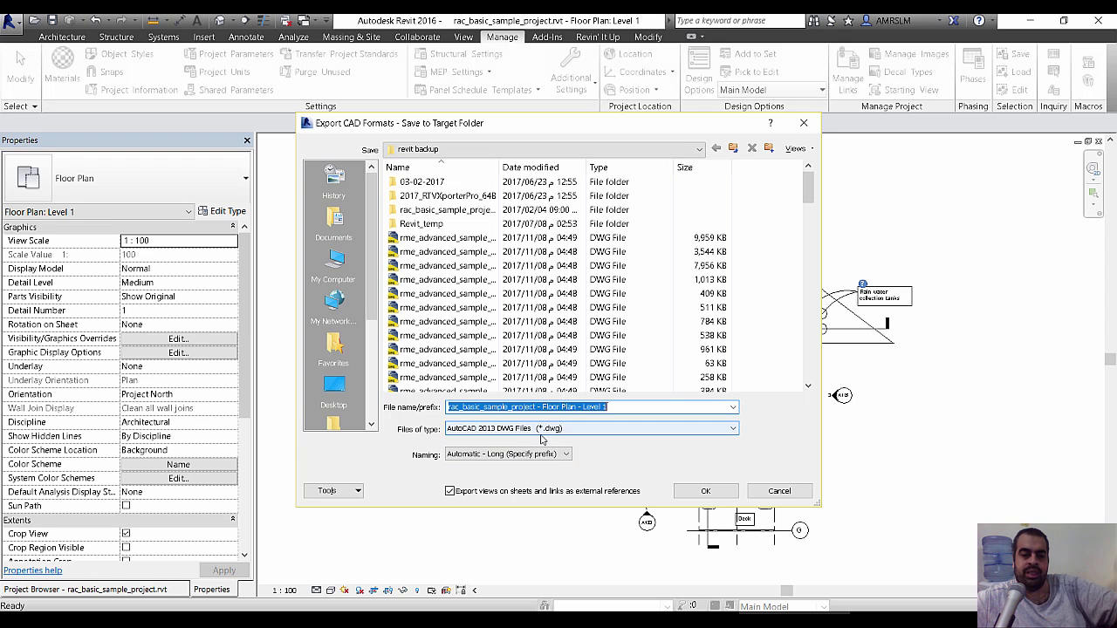
click(523, 455)
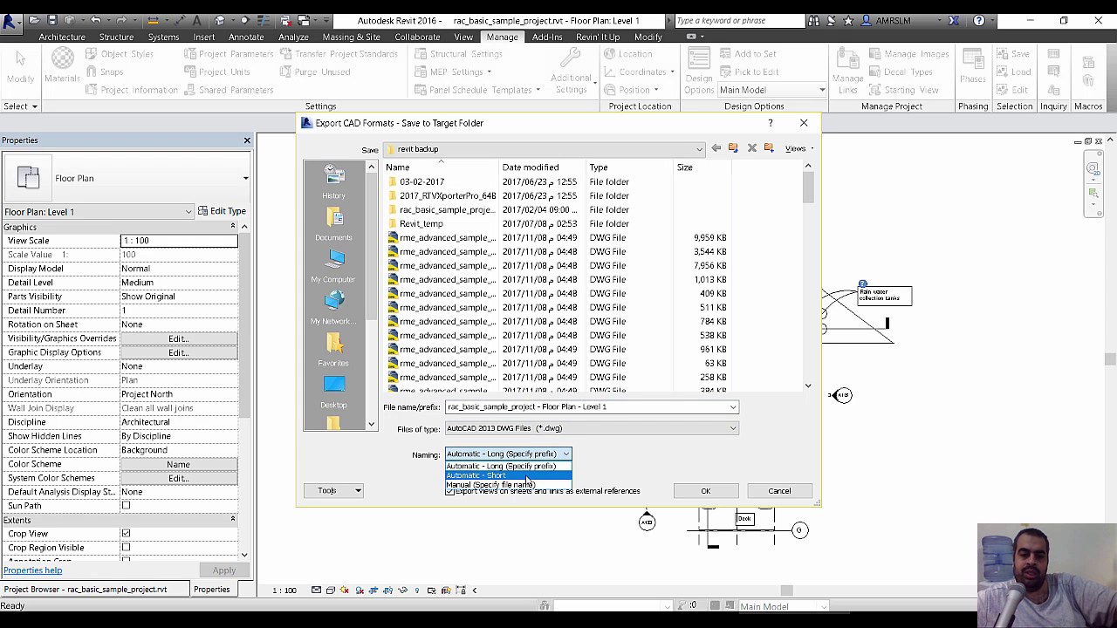
click(527, 476)
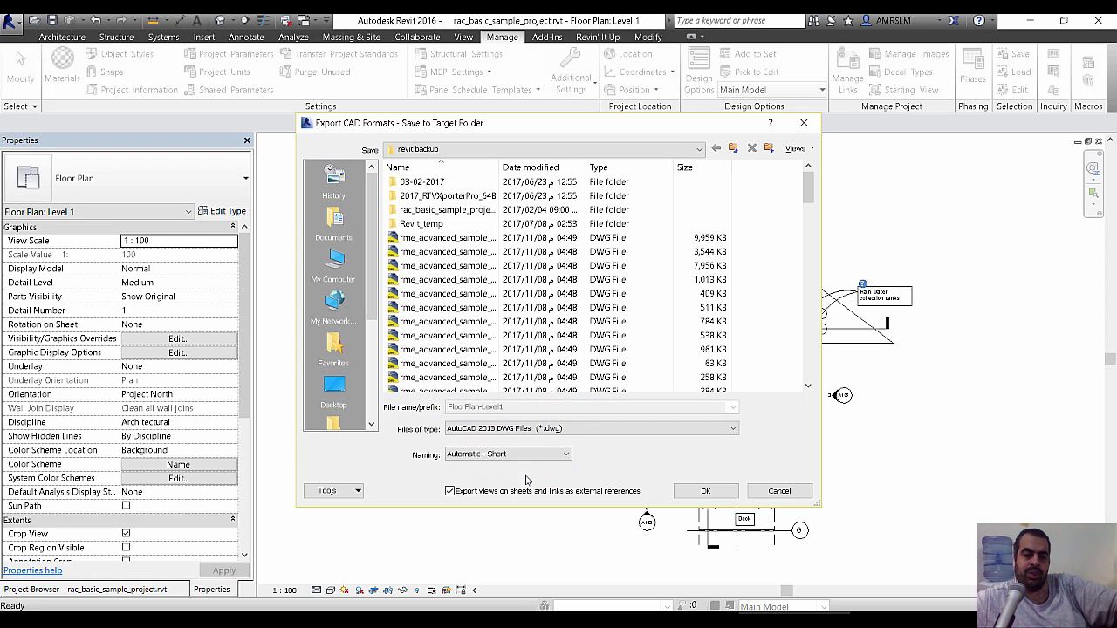
click(523, 455)
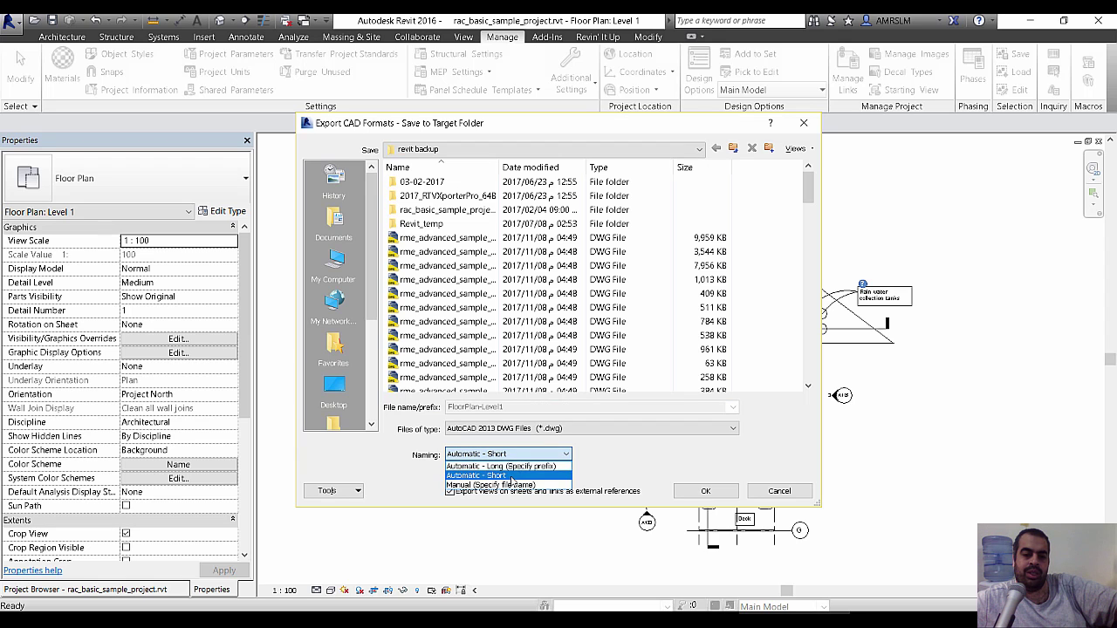
click(513, 489)
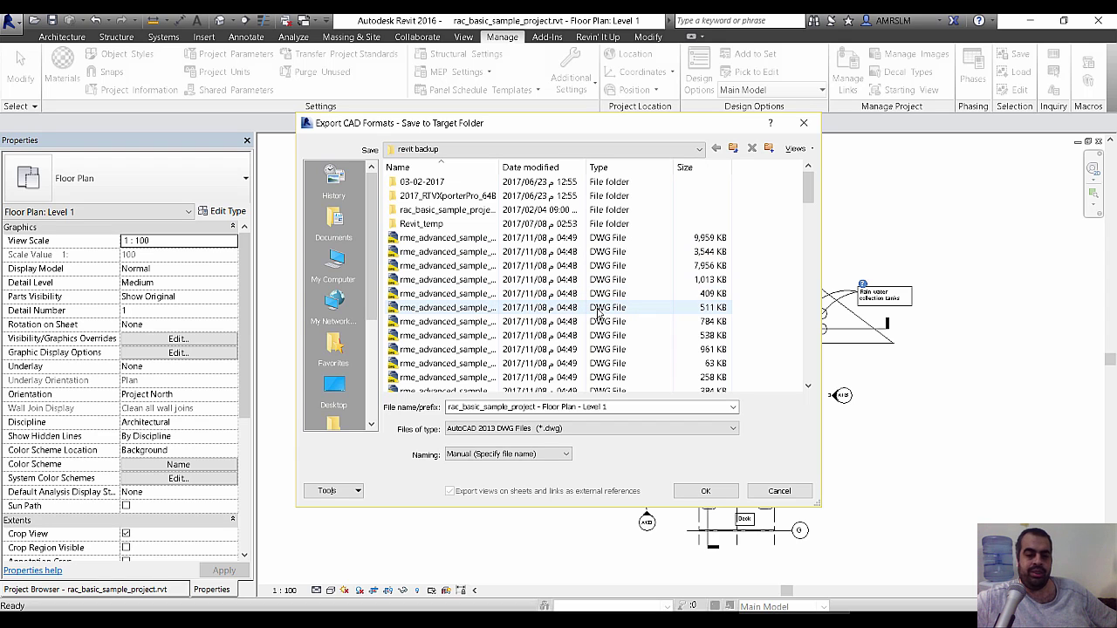
click(779, 490)
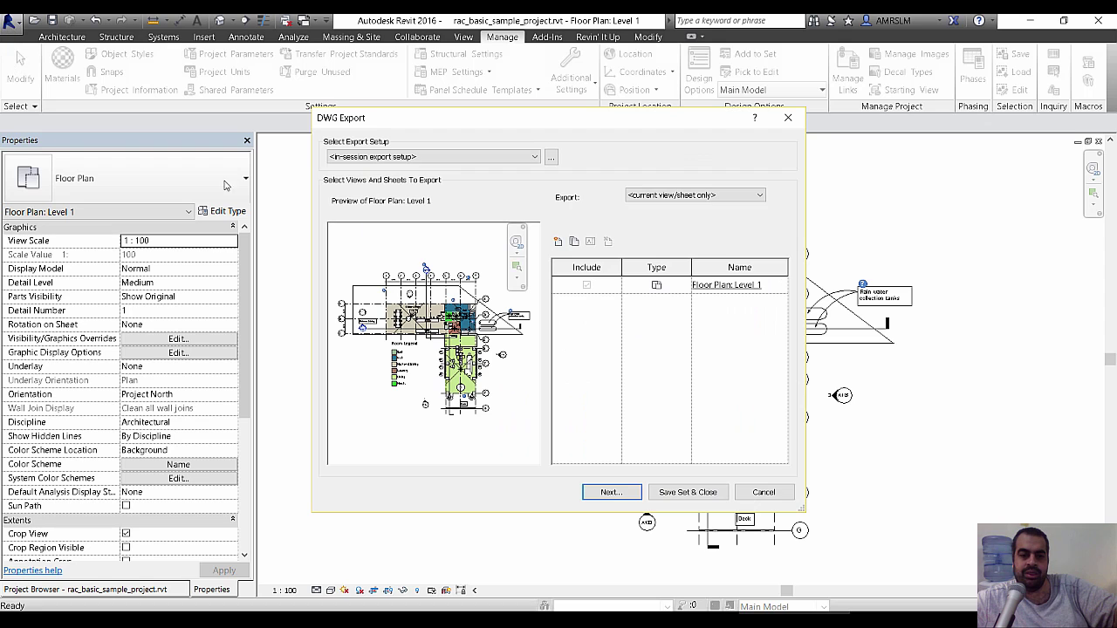
Reopen the in-session export setup and review the Columns layer mapping on the Layers tab.
click(552, 157)
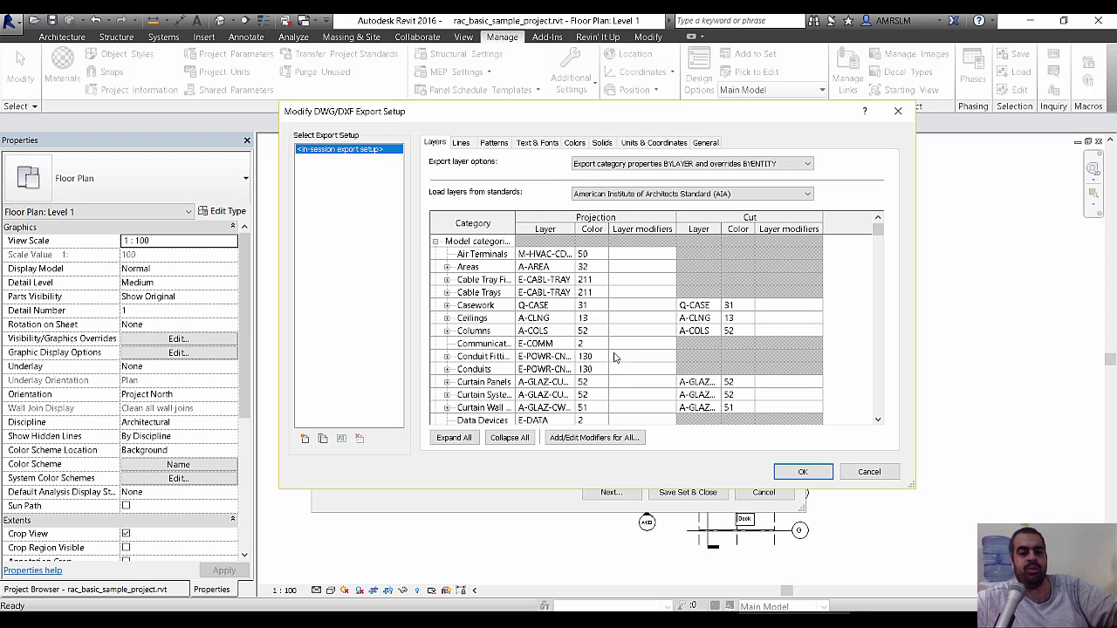
click(473, 332)
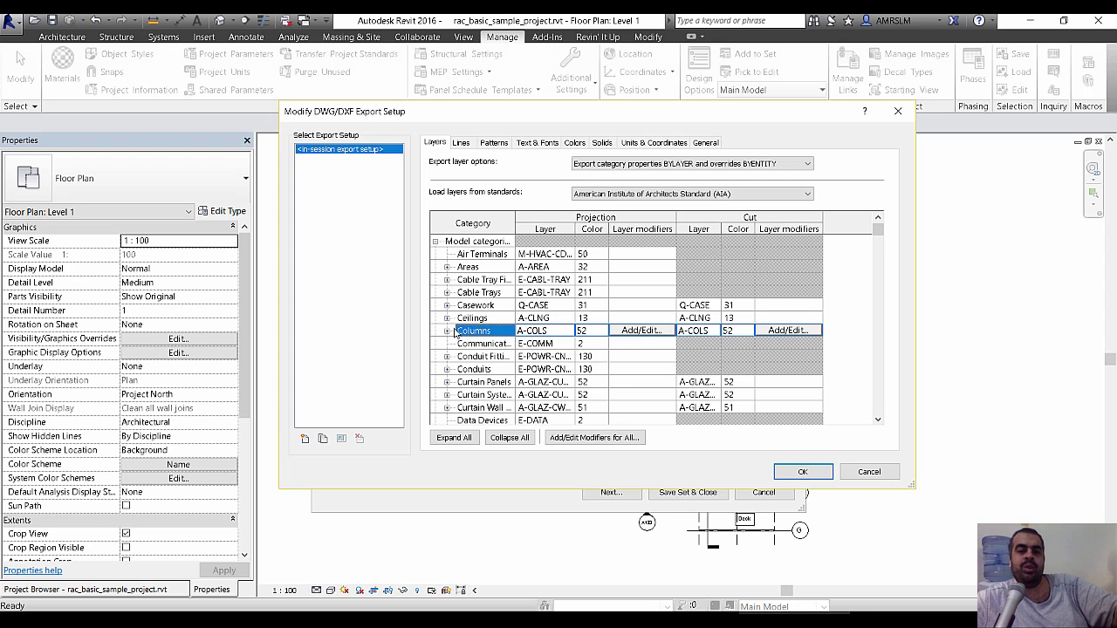